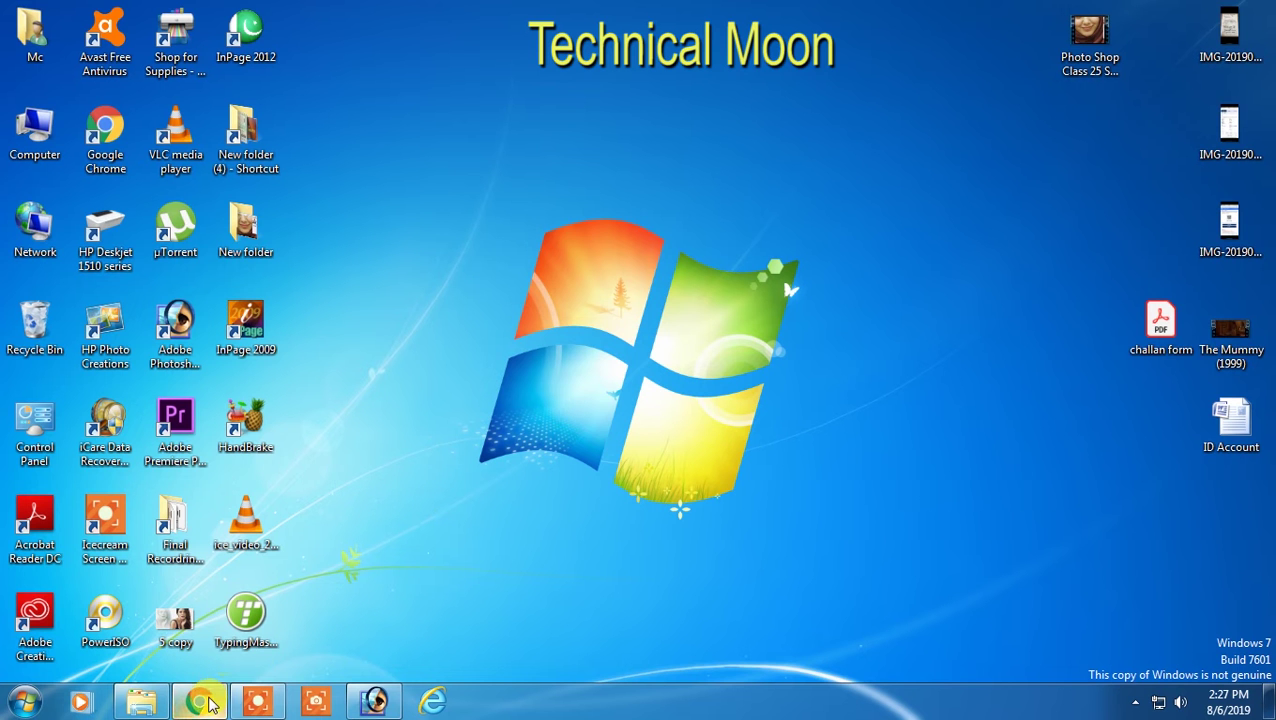
Step: Switch to Google Chrome, search for "google" in a new tab, and open the Google homepage from the results
mouse_move(208, 706)
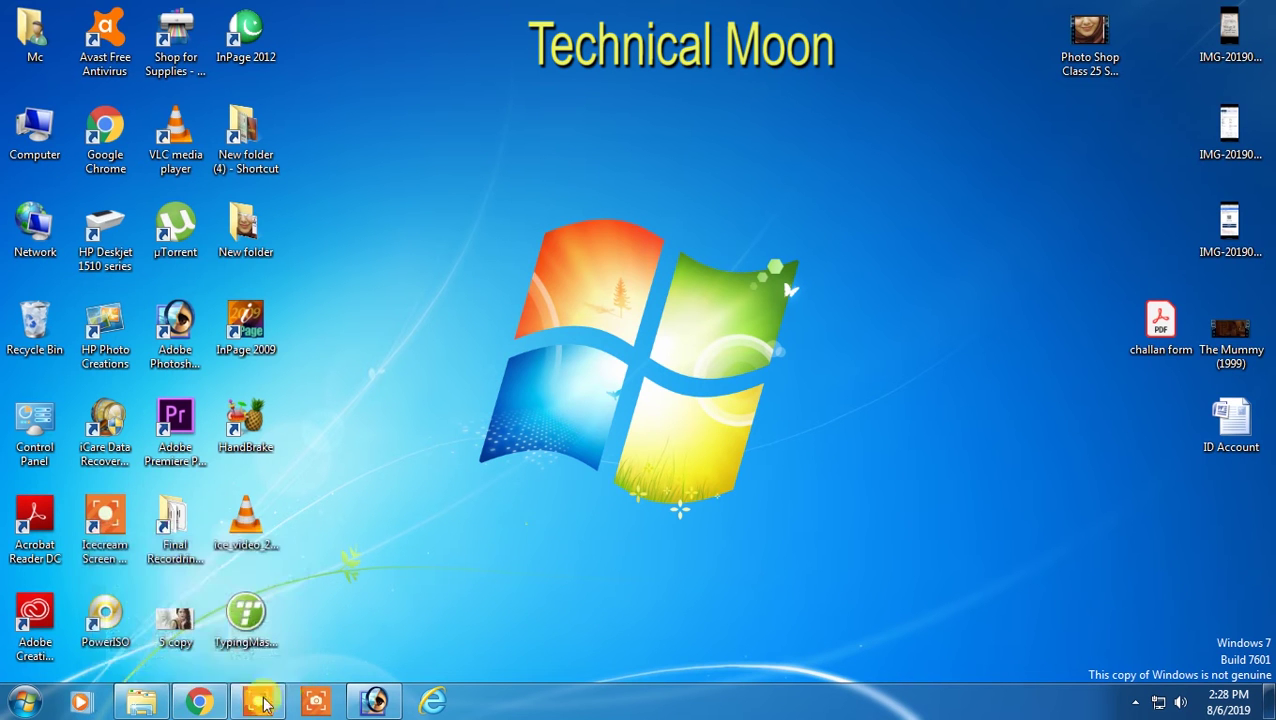
click(199, 702)
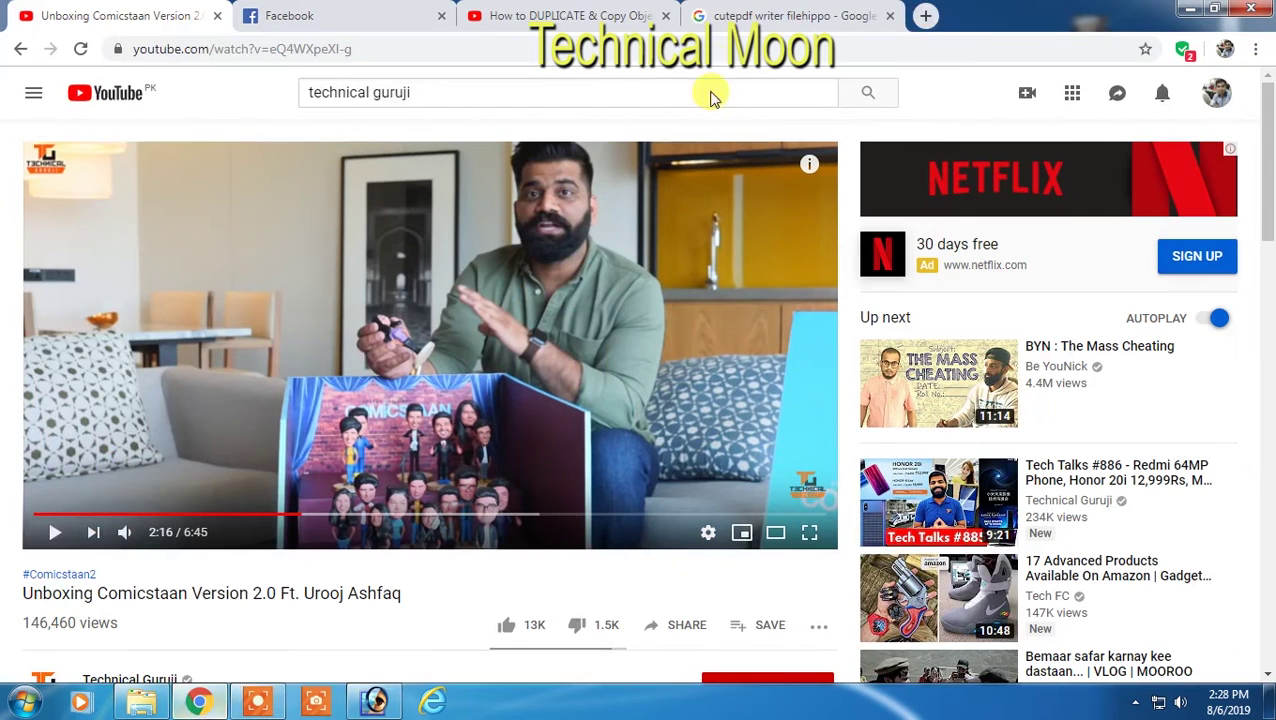
click(926, 15)
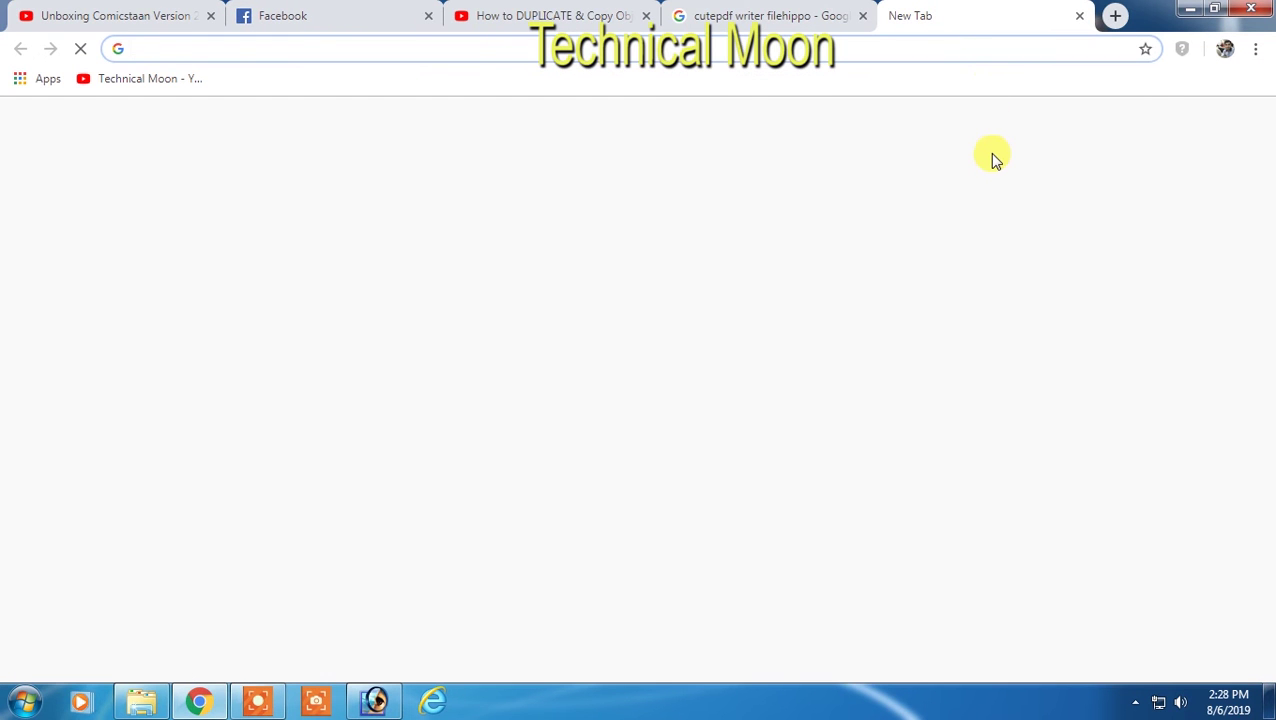
text(google)
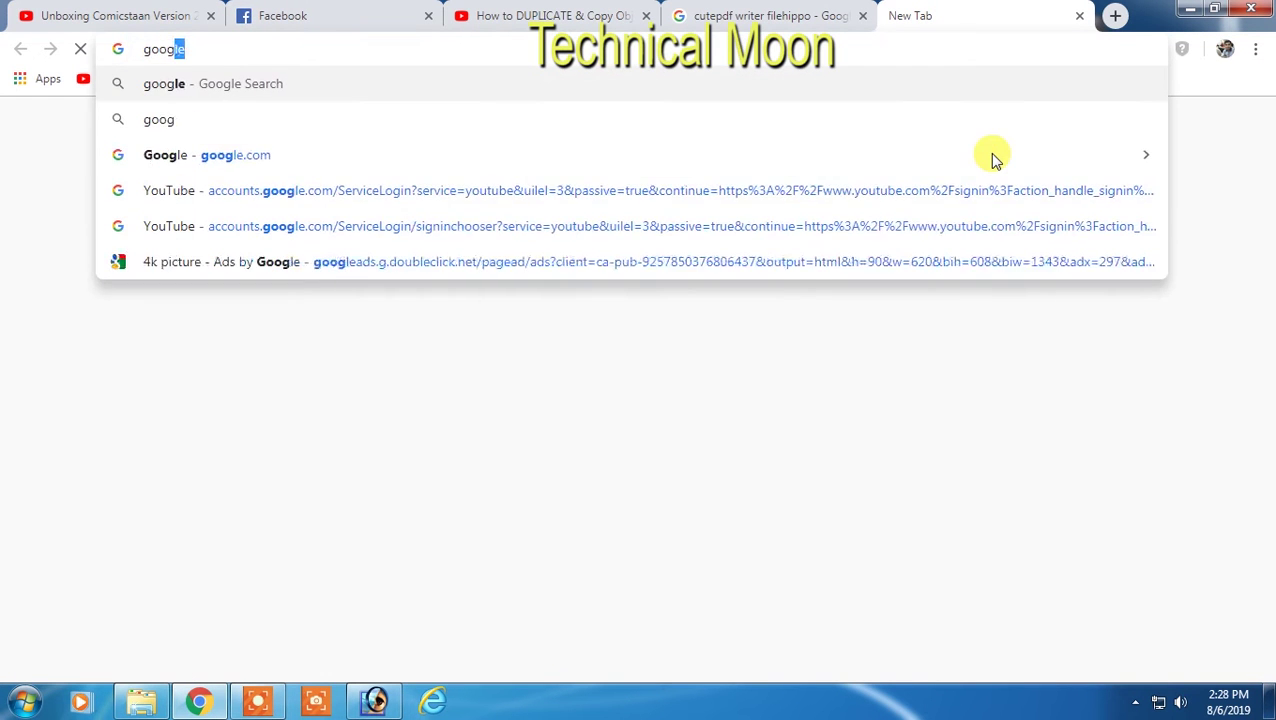
key(Return)
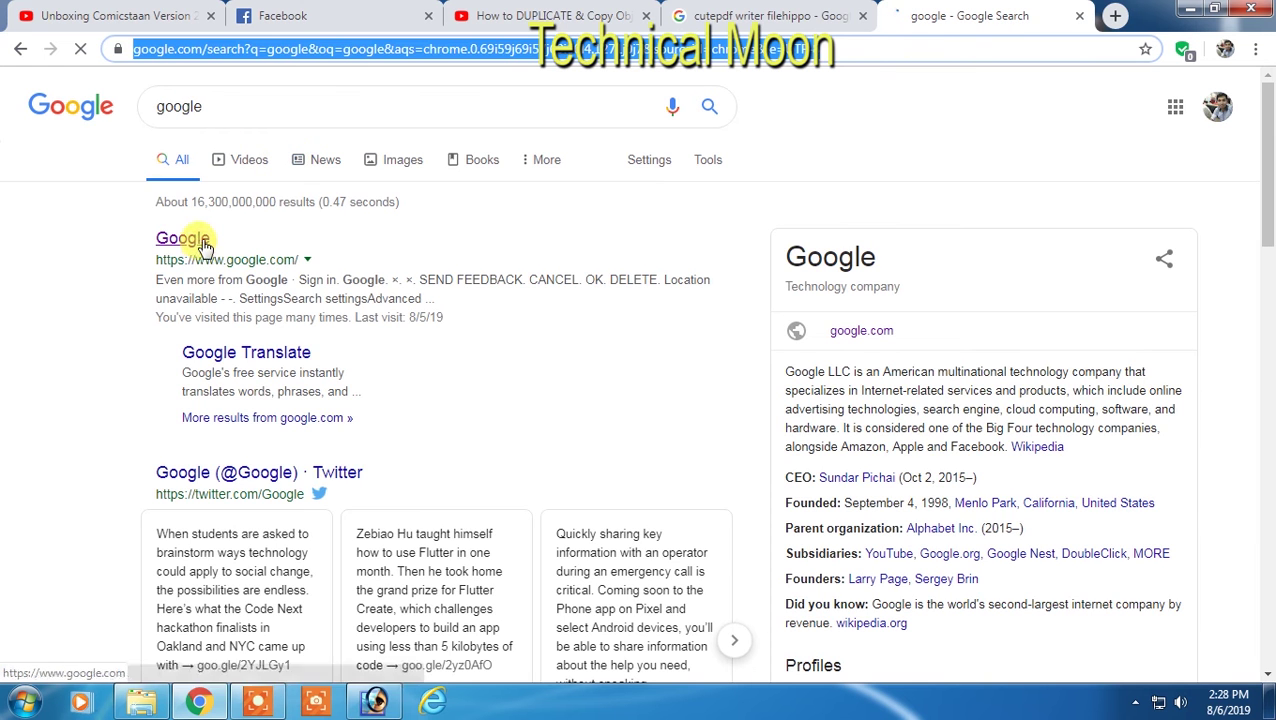
click(201, 244)
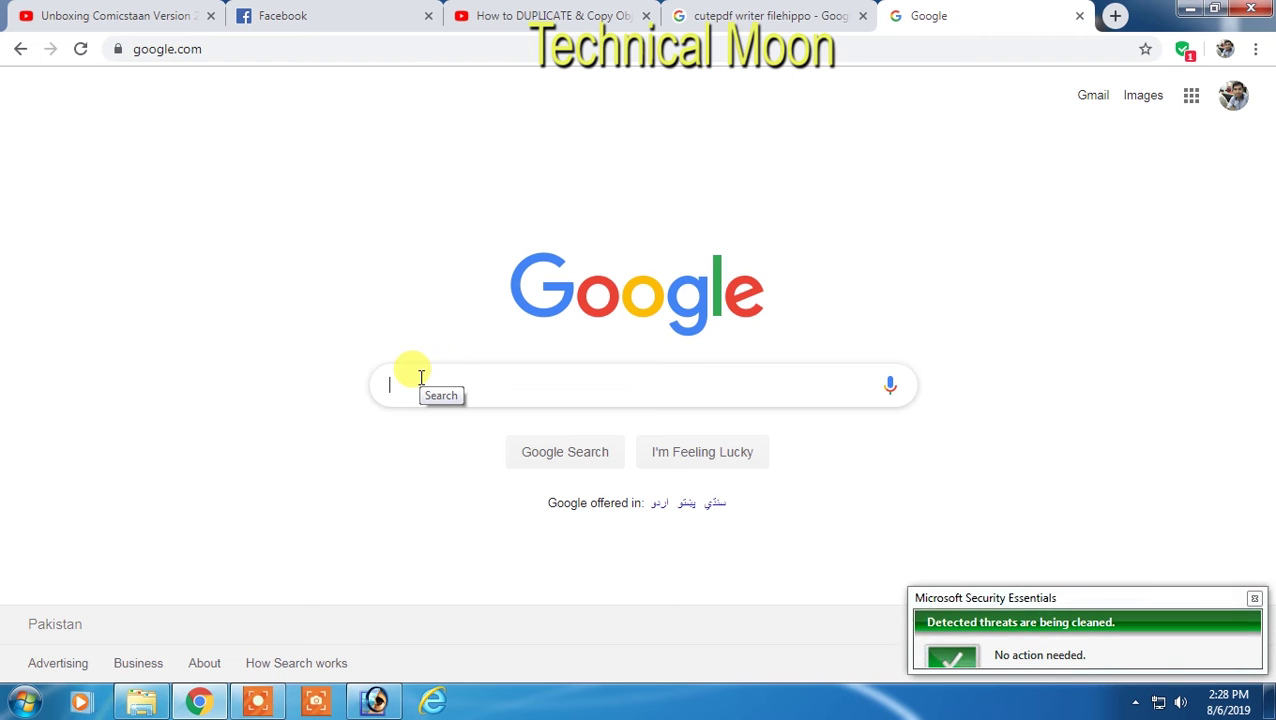
Step: Search Google for "cute writer filehippo"
text(cute)
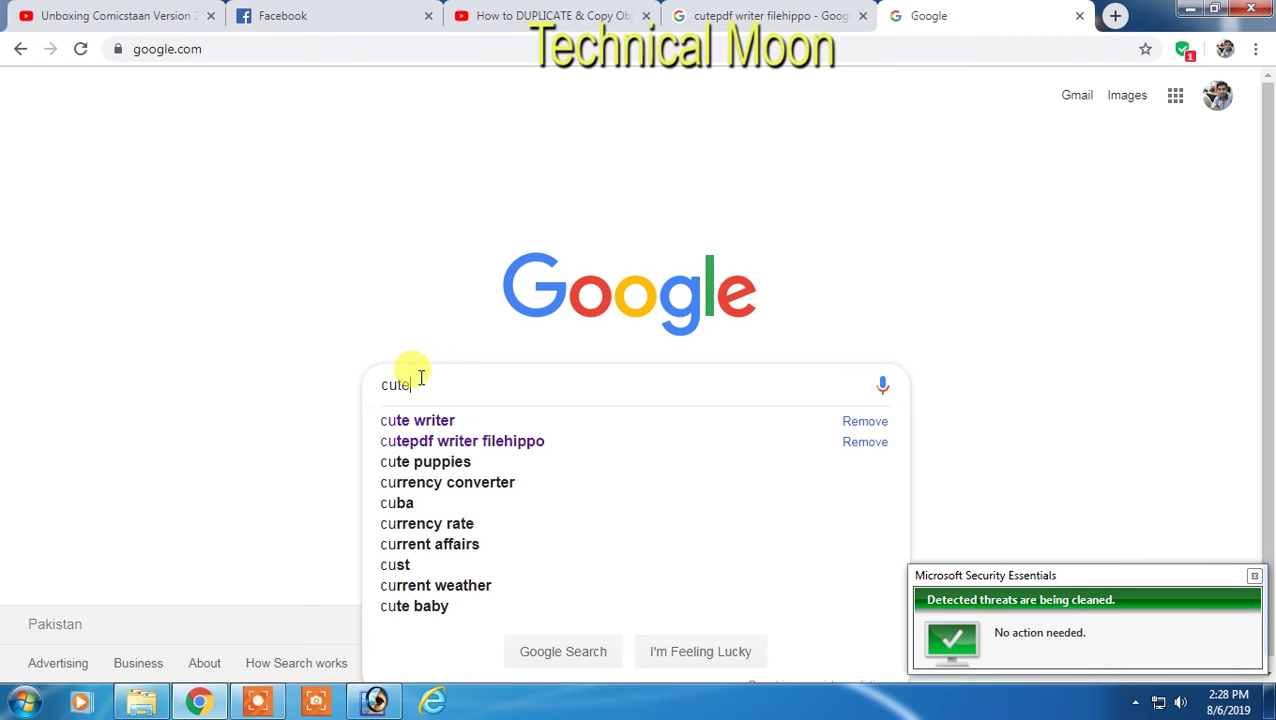
key(Down)
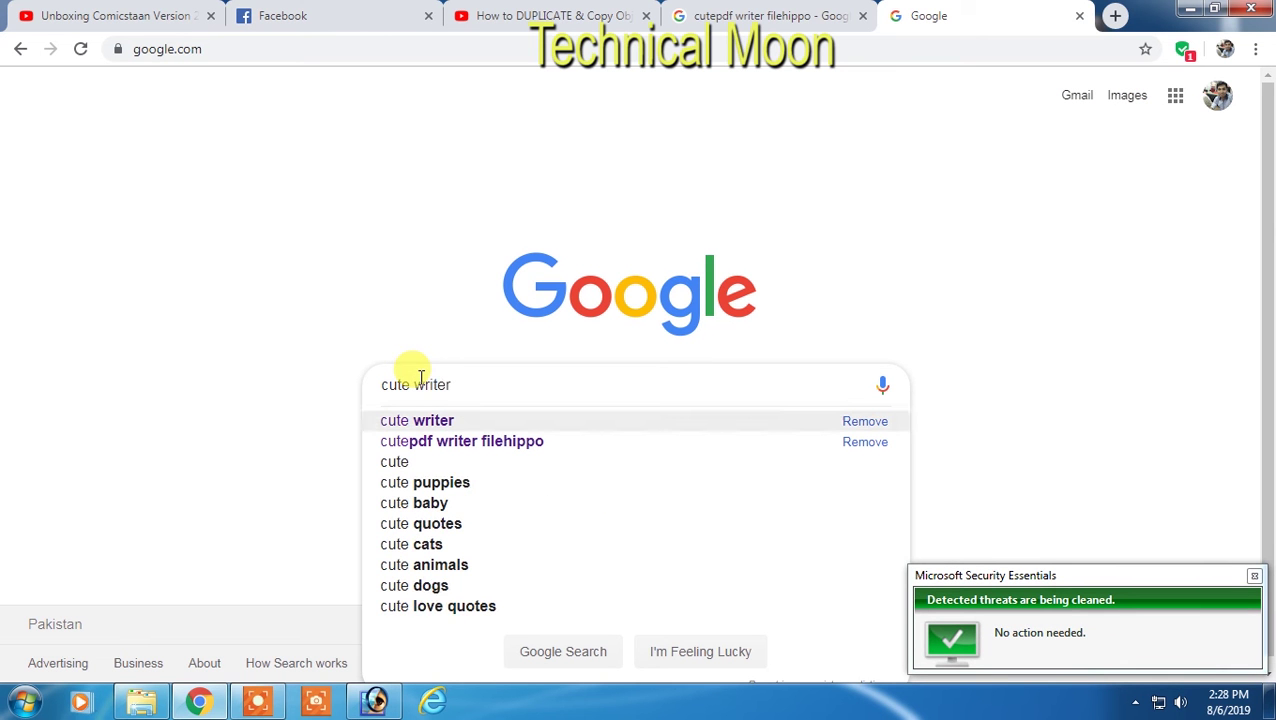
text(filehippo)
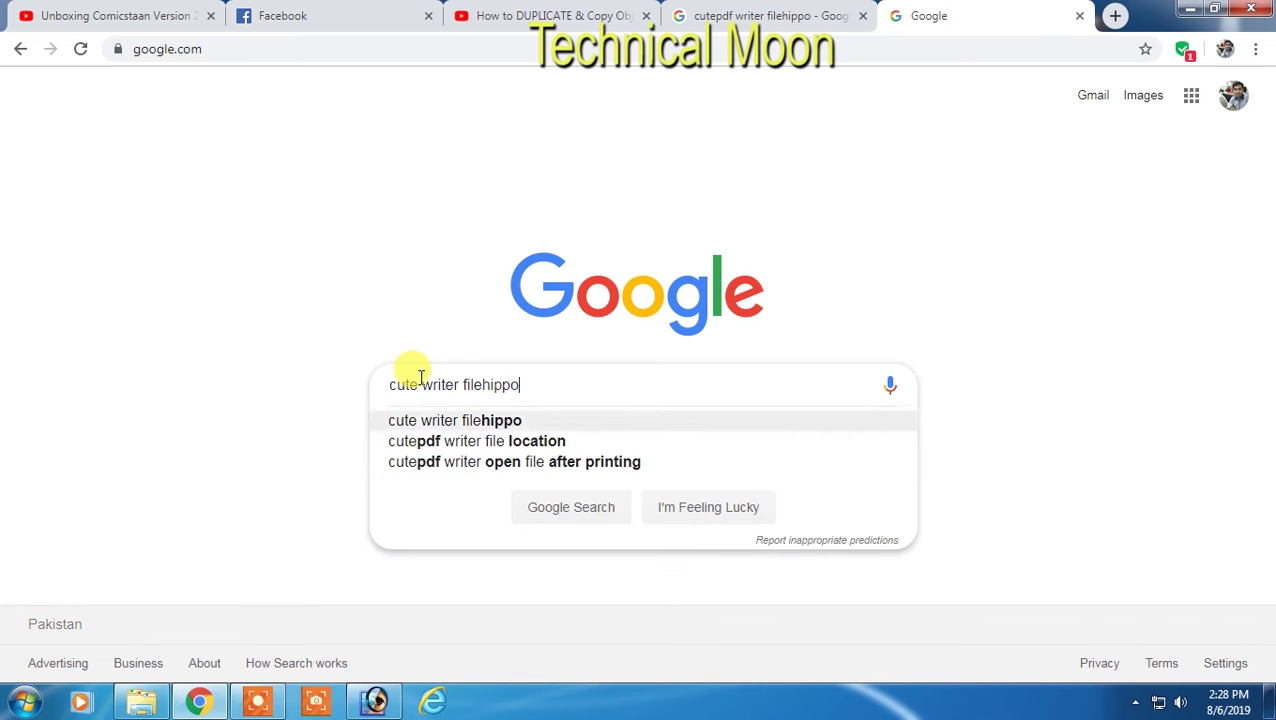
key(Return)
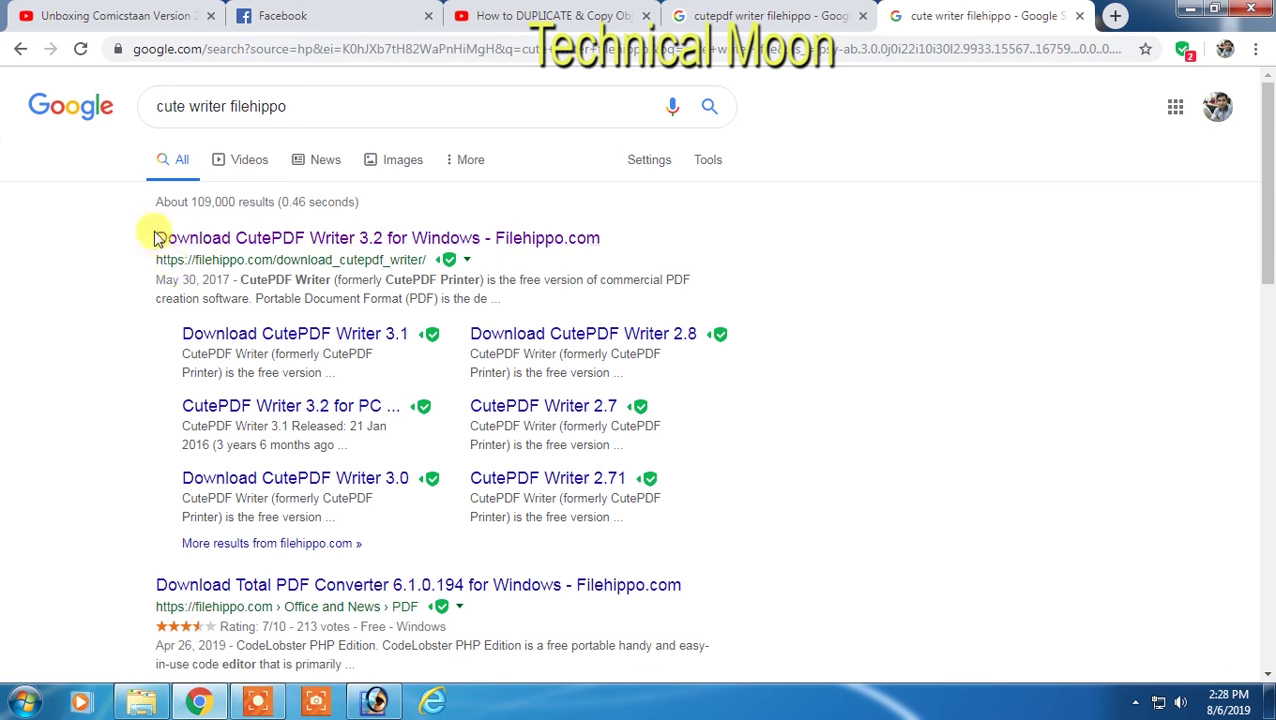
click(391, 490)
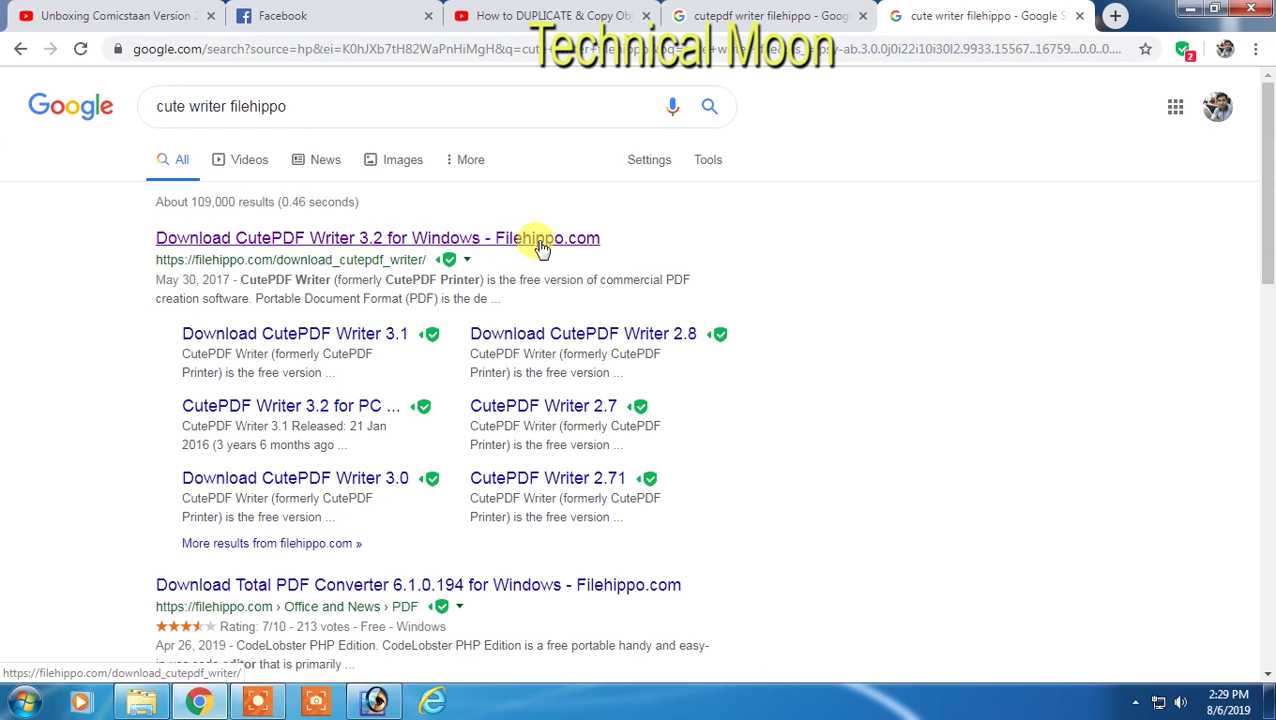
Step: Open the Filehippo page for CutePDF Writer 3.2 and download the latest version, dismissing the Tencent Game Buddy advertisement
click(326, 238)
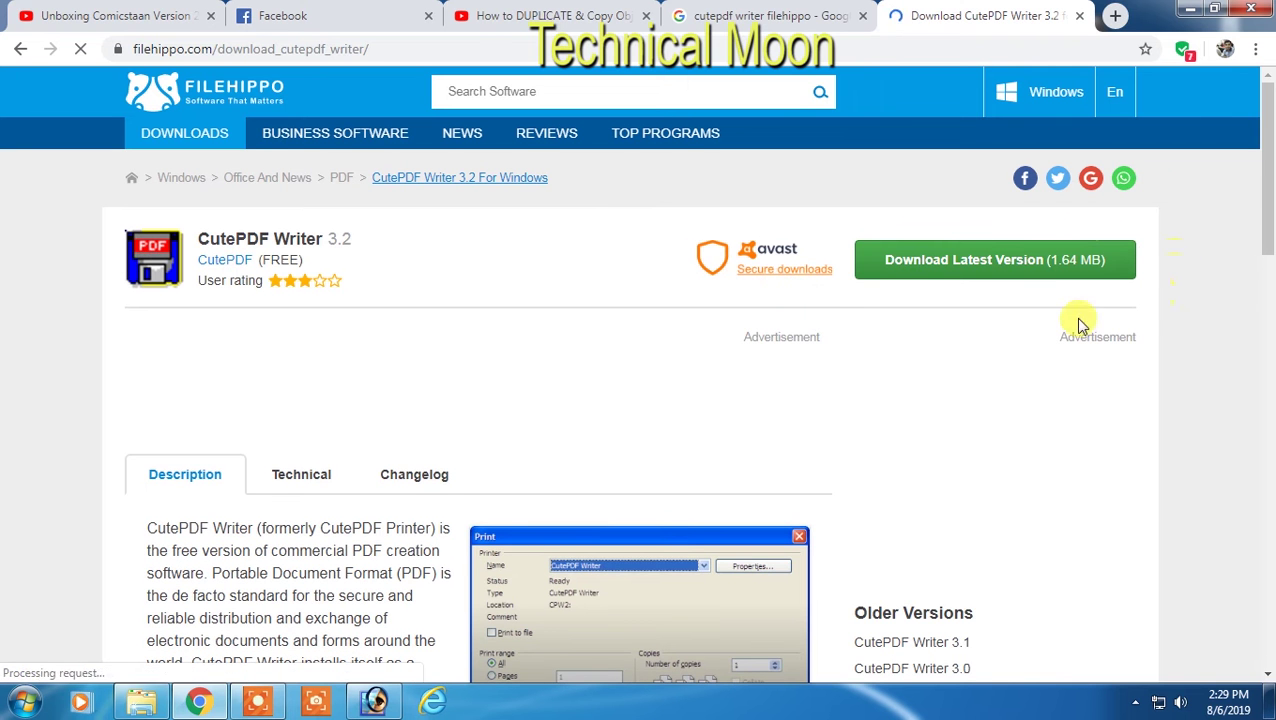
scroll(630, 380, down, 5)
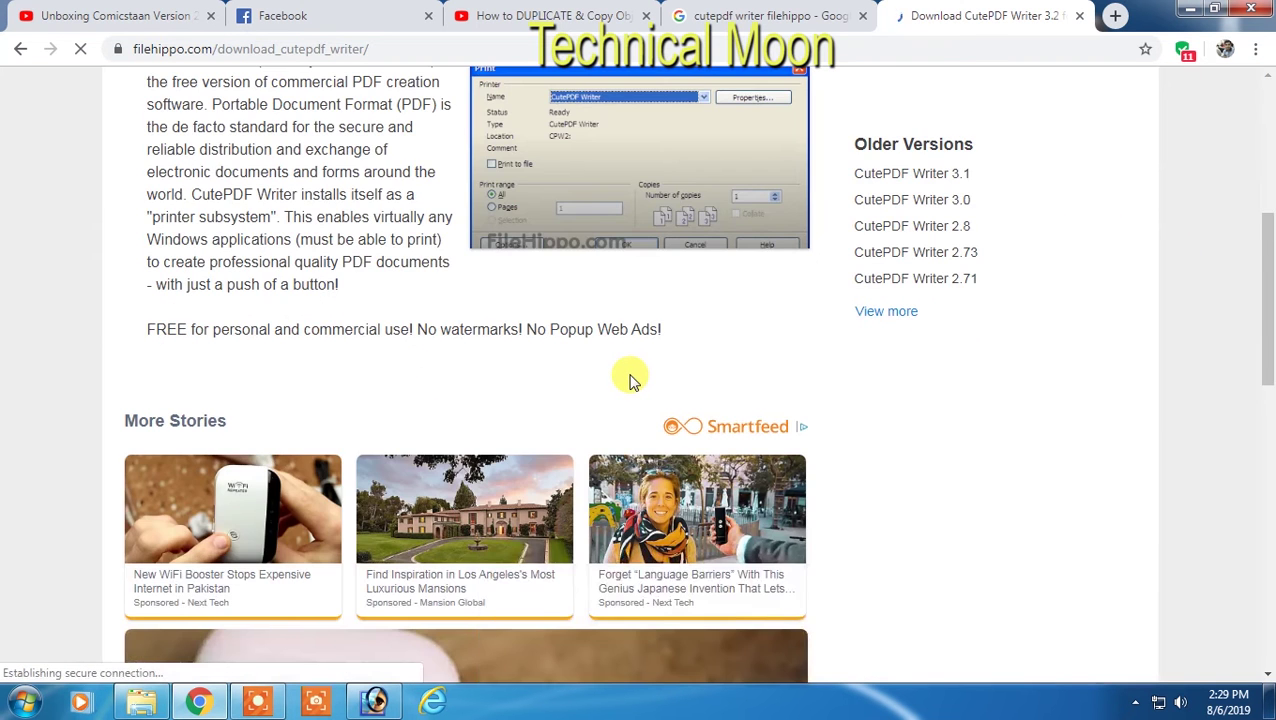
scroll(630, 380, up, 5)
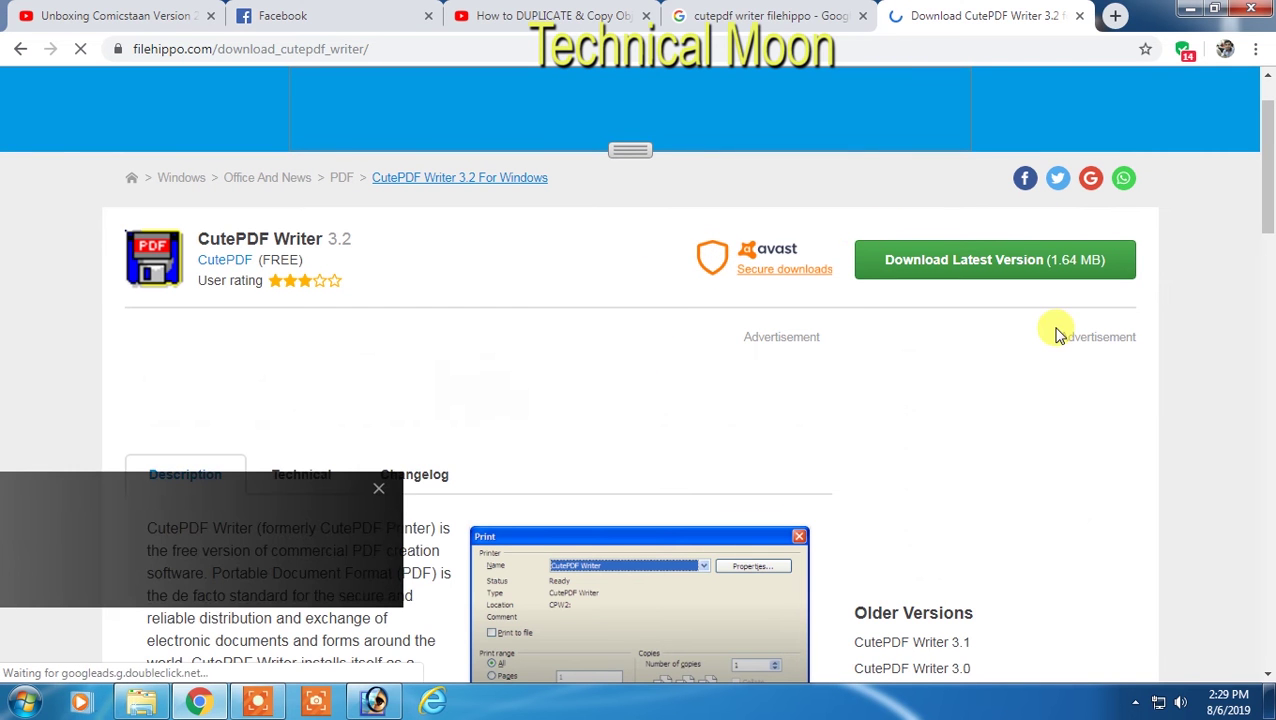
click(964, 262)
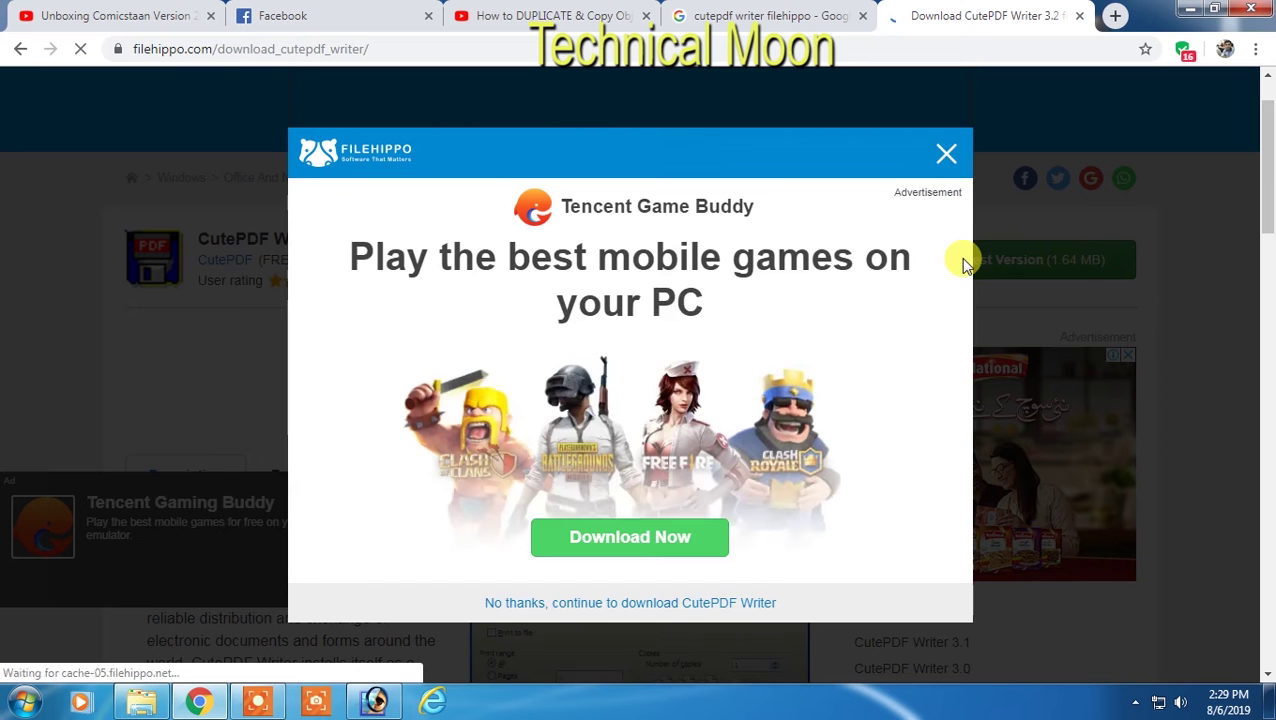
click(946, 155)
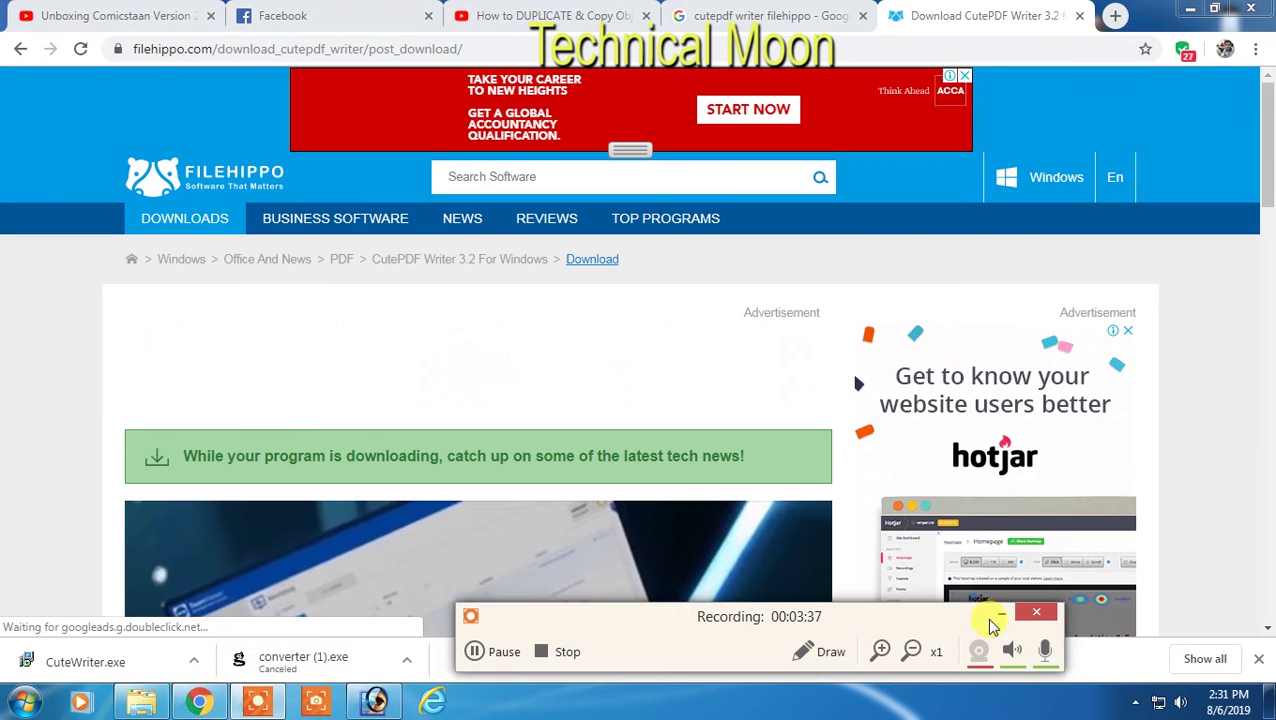
click(1000, 613)
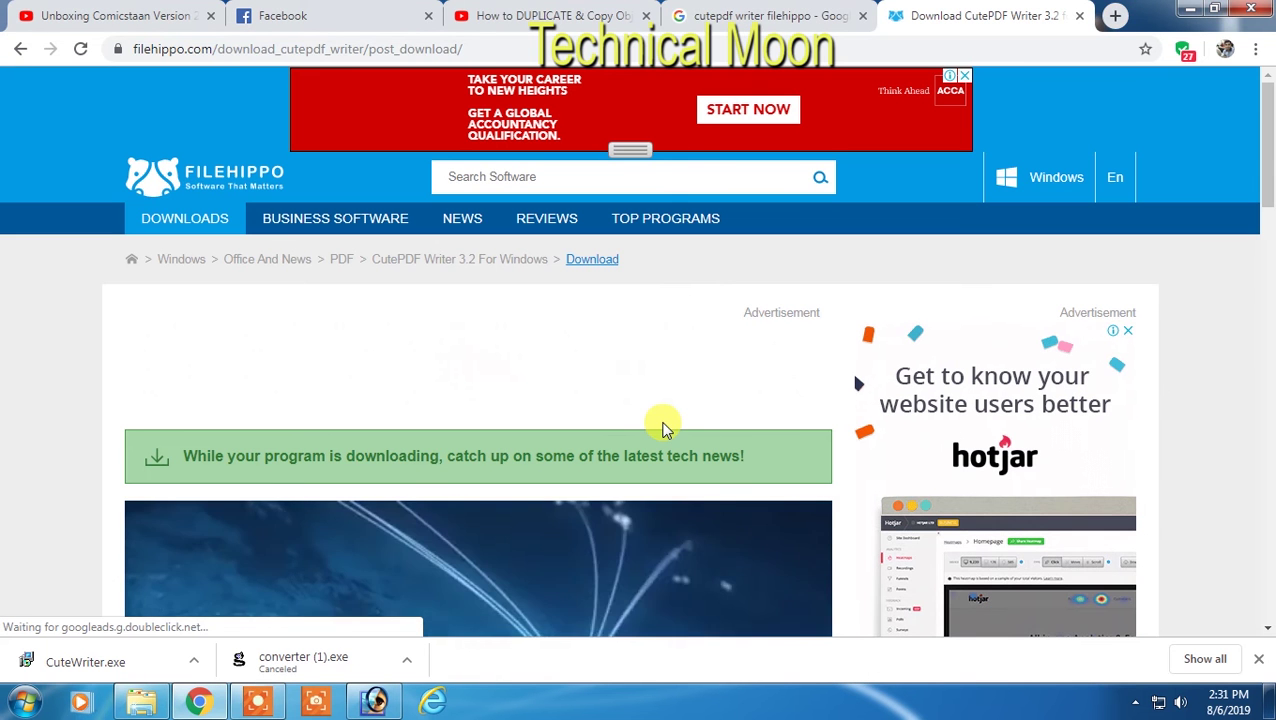
Step: Show the downloaded CuteWriter.exe file in its folder
scroll(605, 425, down, 1)
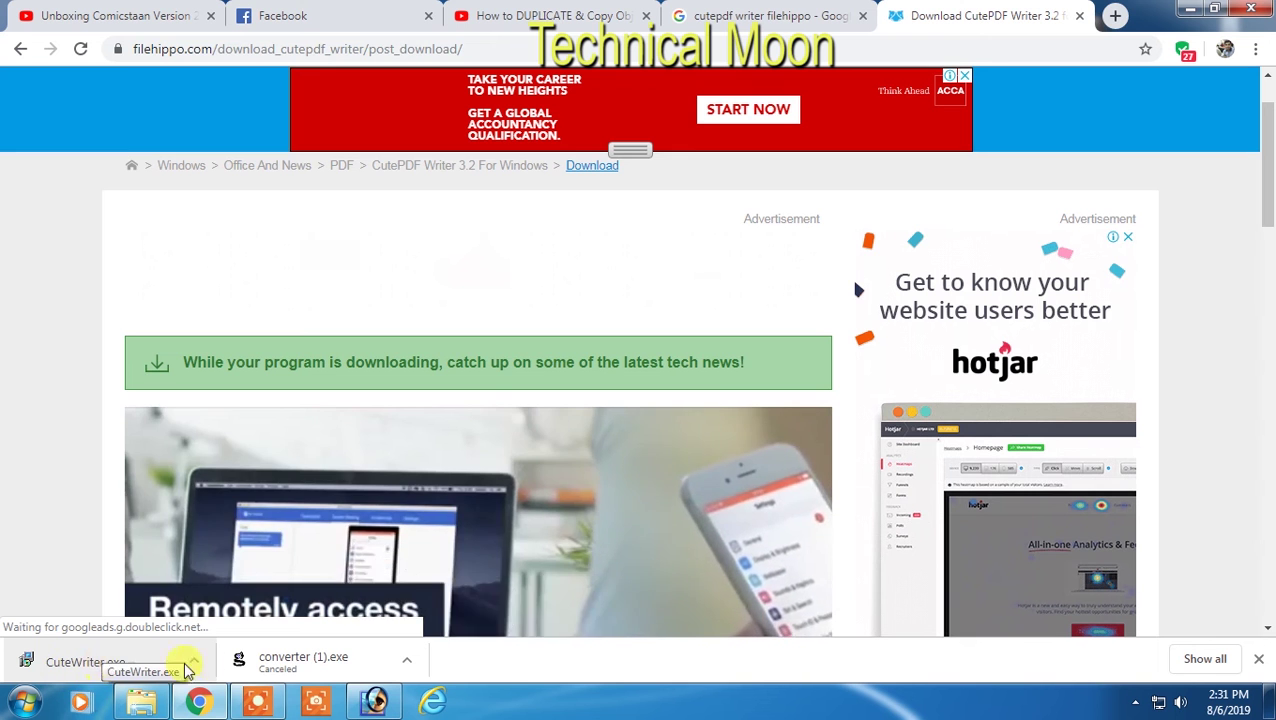
right_click(115, 668)
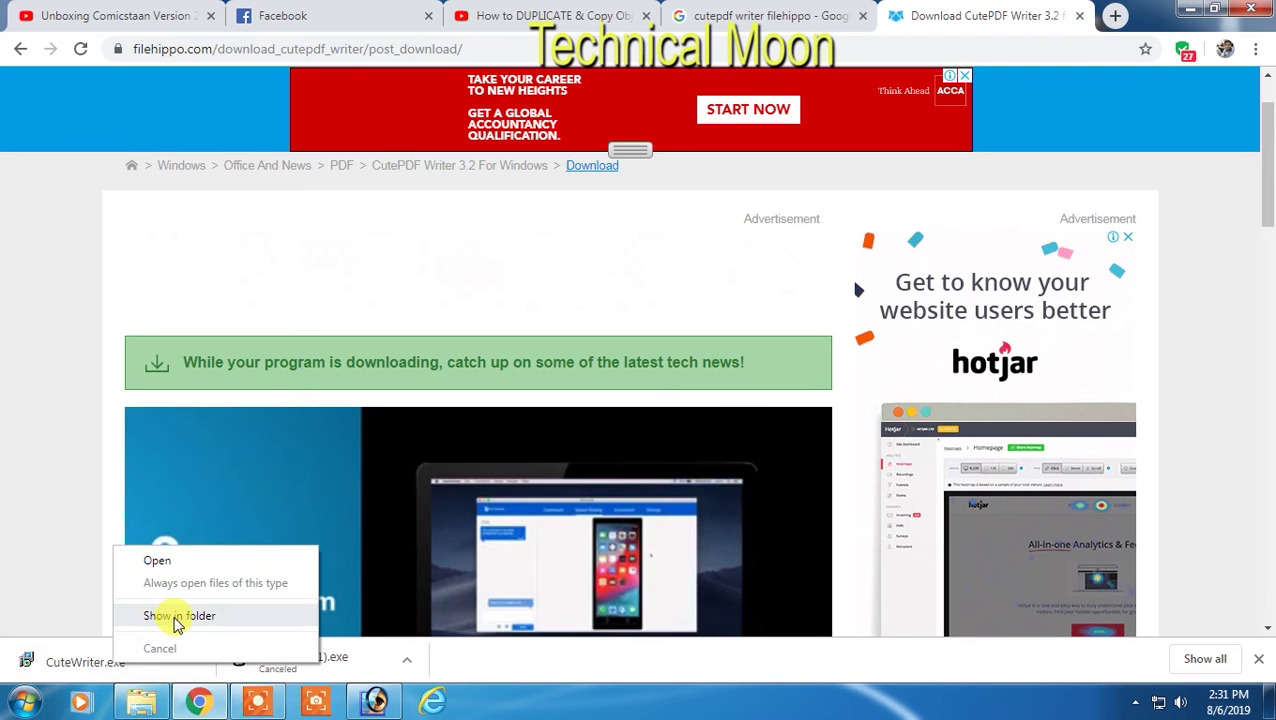
click(536, 660)
right_click(78, 668)
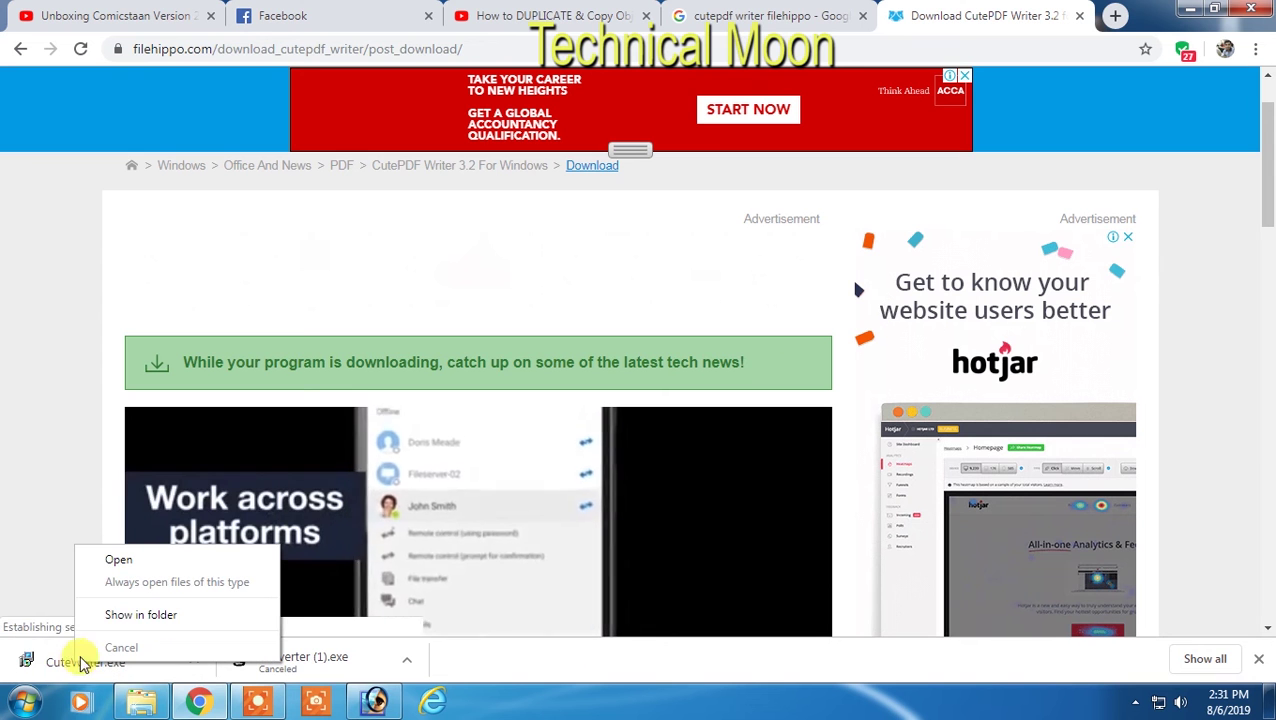
click(168, 615)
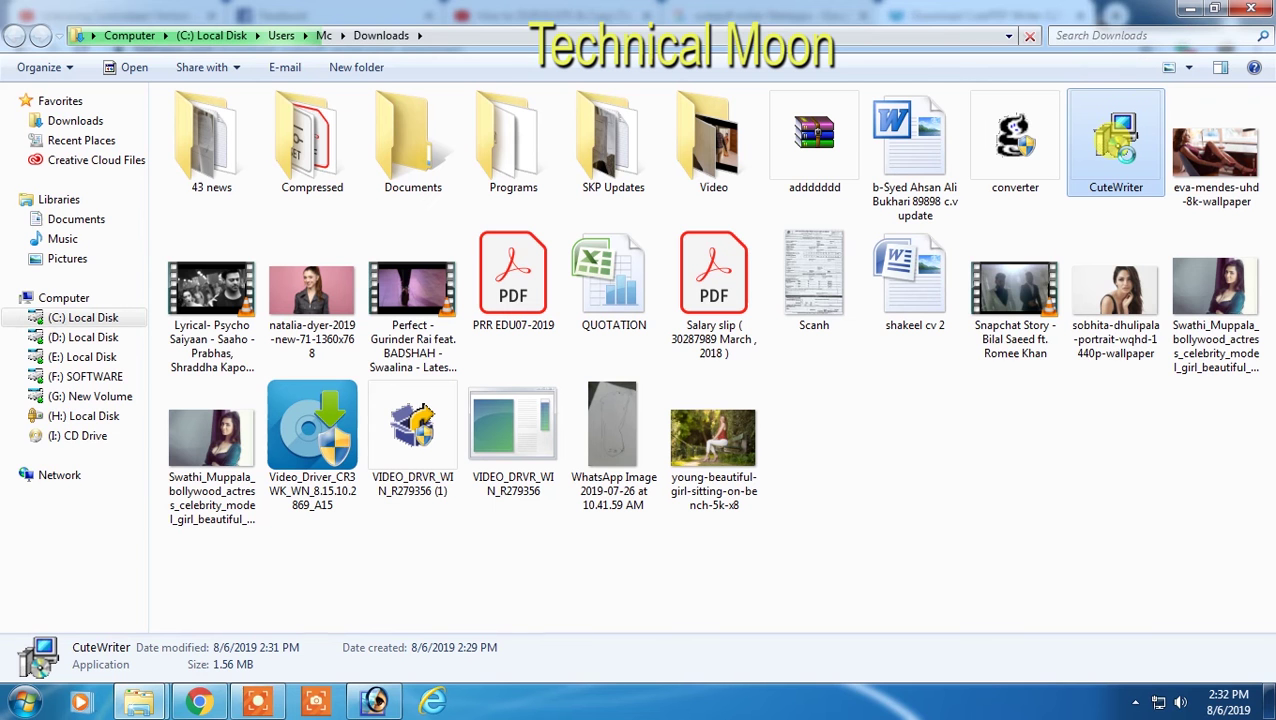
Step: Launch the CuteWriter installer from the Downloads folder and allow it to run in the security warning
right_click(1116, 145)
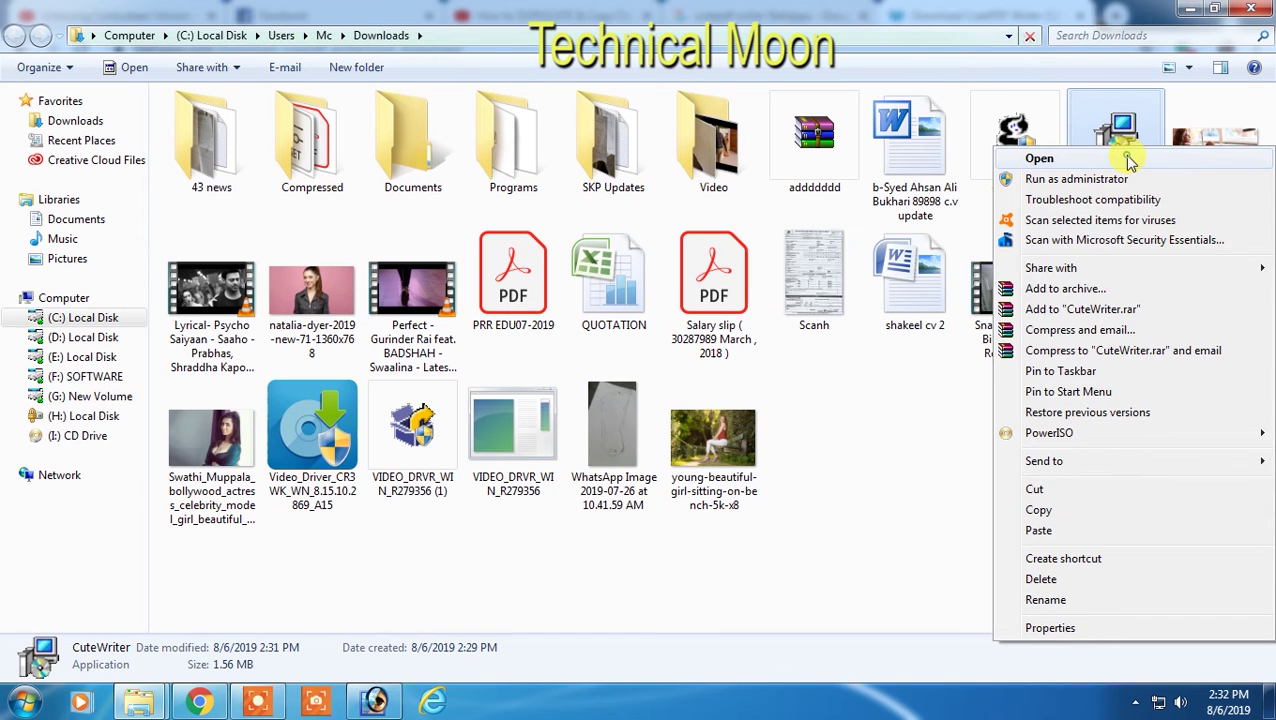
click(1170, 65)
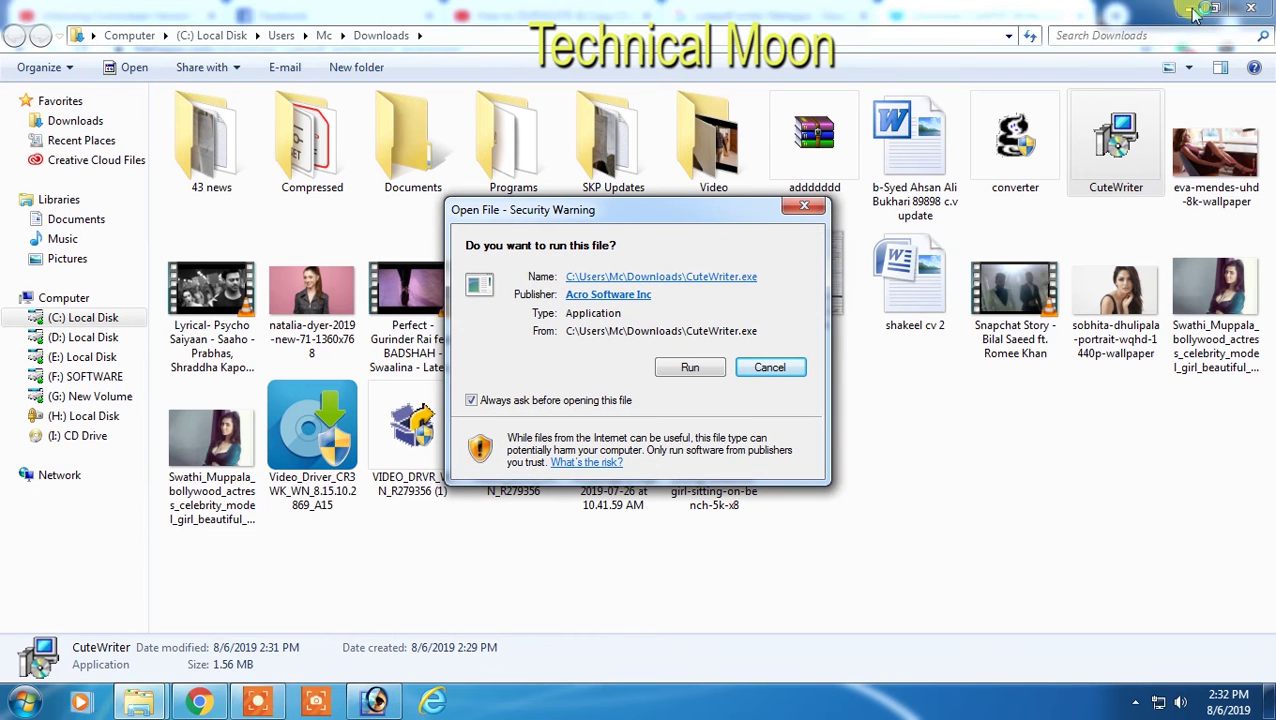
drag(587, 209, 707, 214)
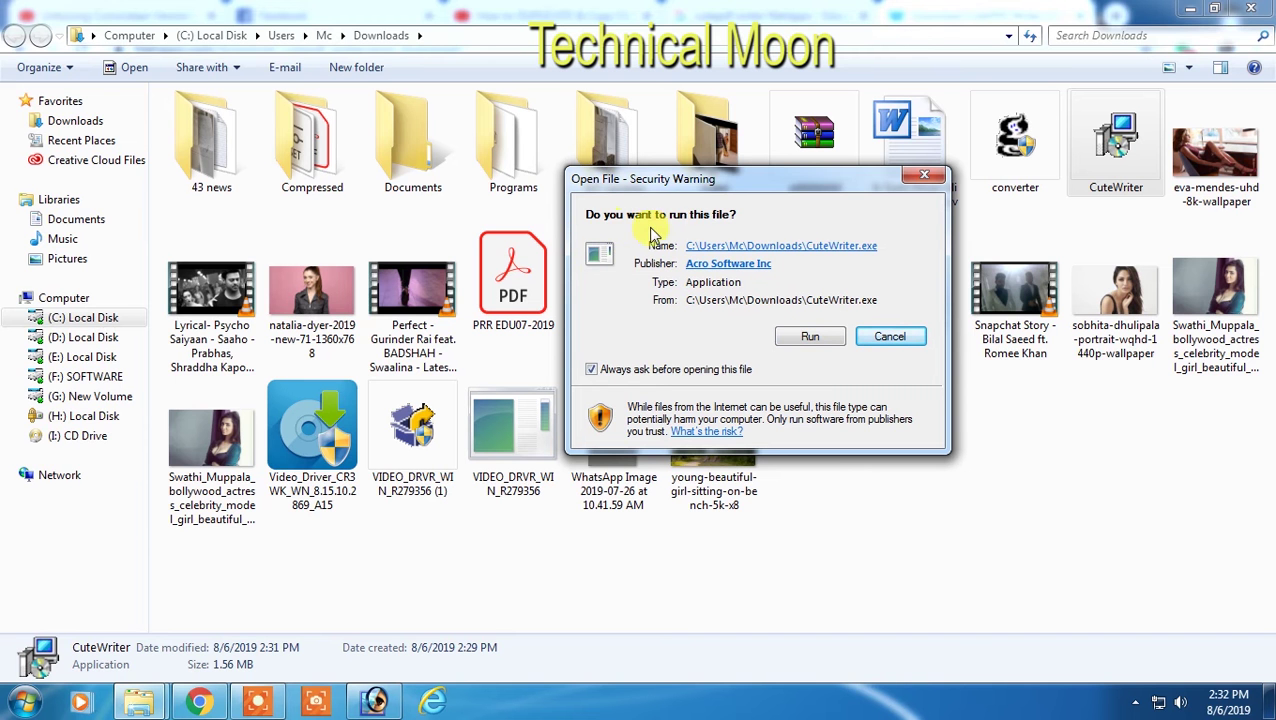
click(812, 336)
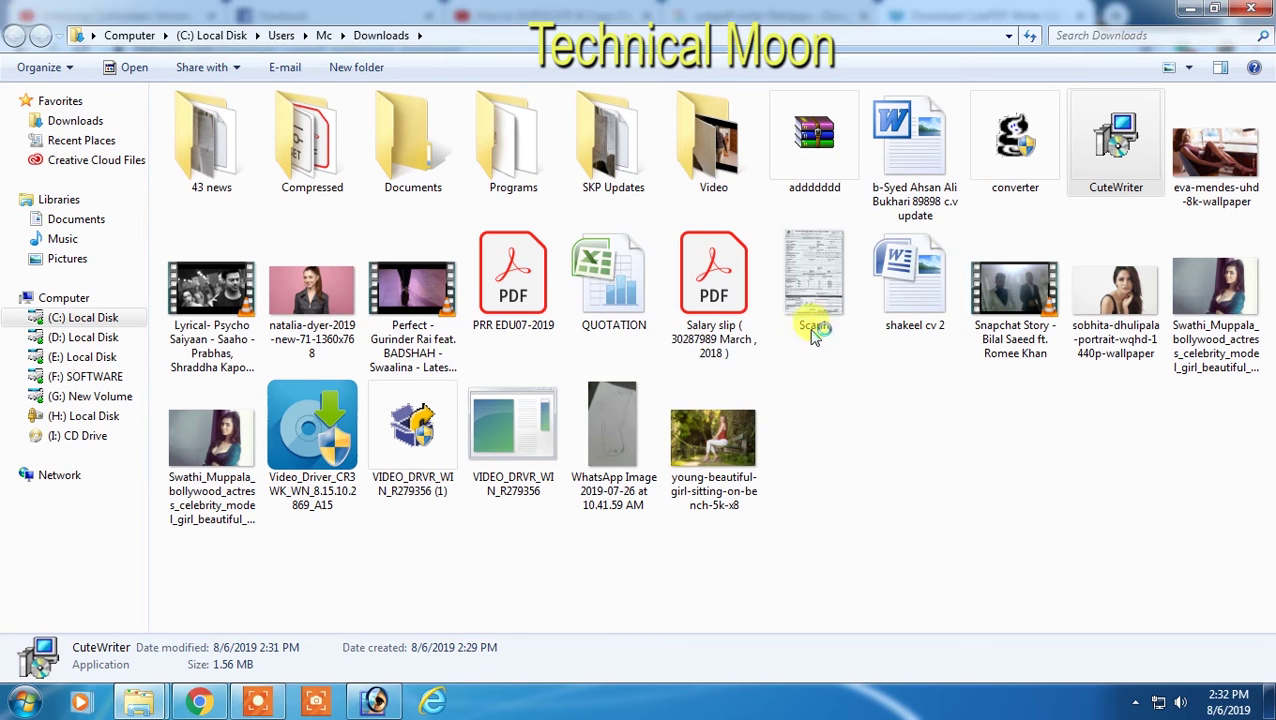
Step: Minimize the Downloads folder and browser windows, and refresh the desktop
click(1188, 9)
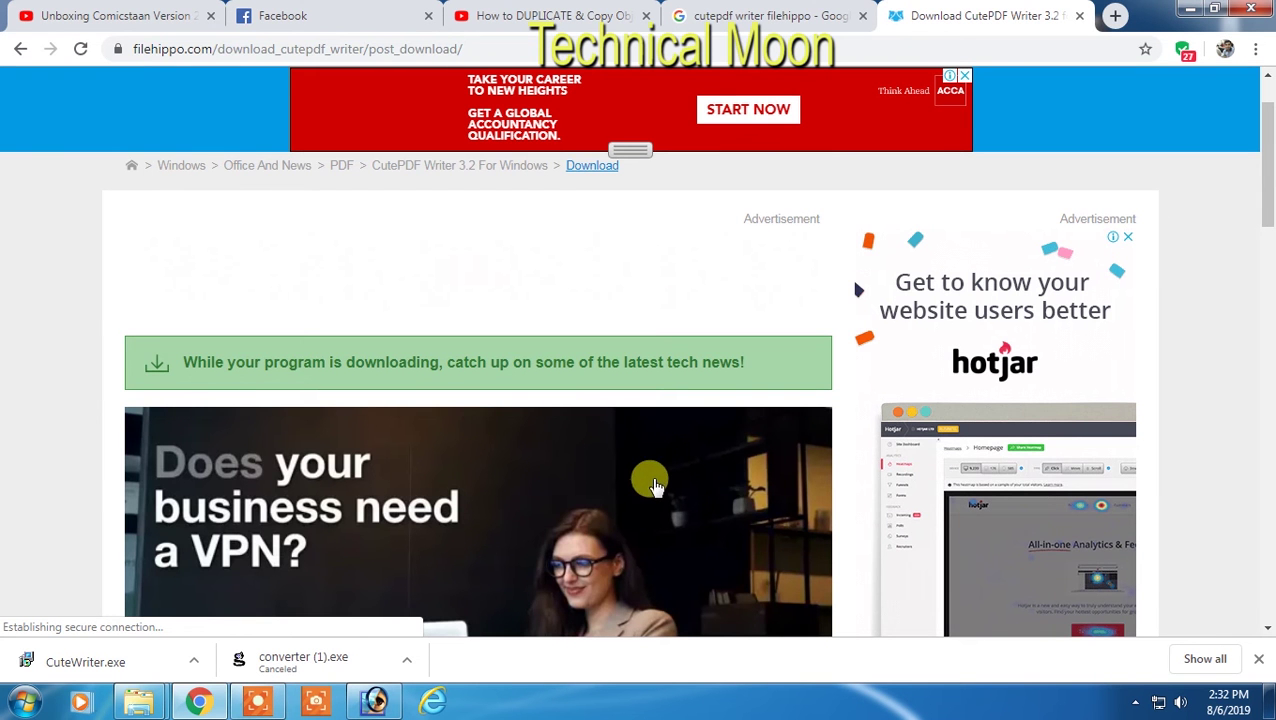
click(1188, 9)
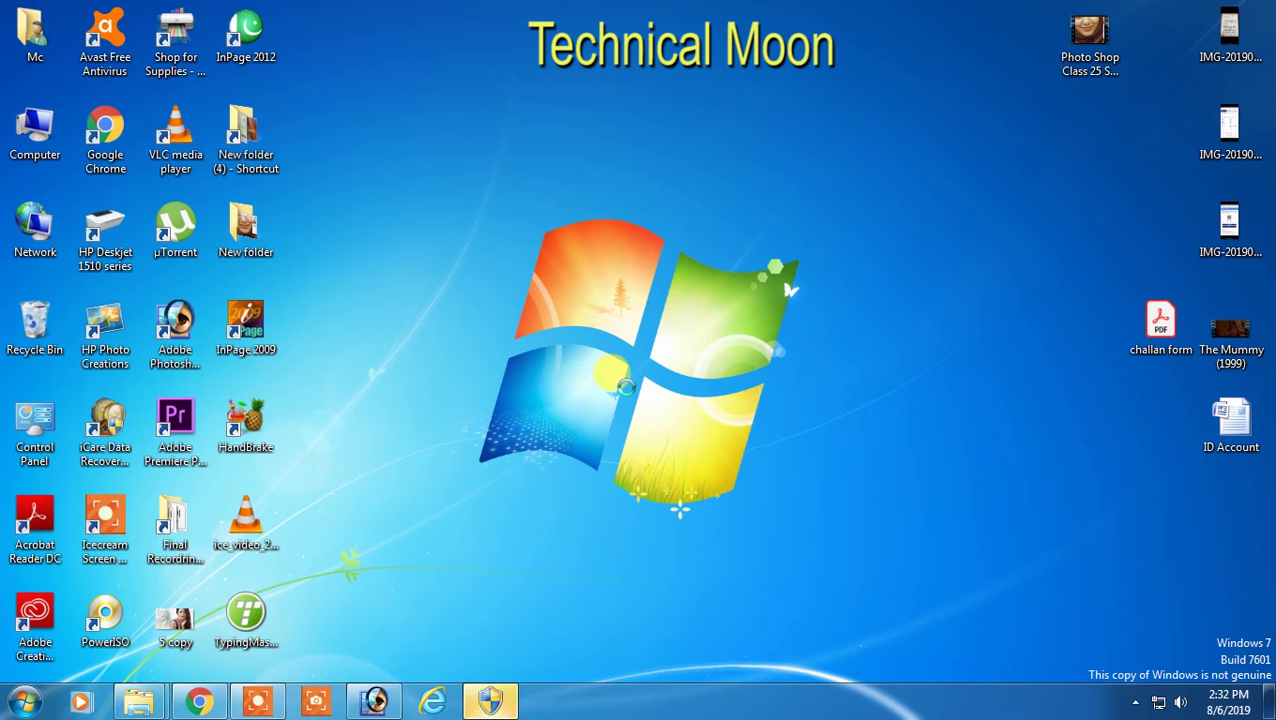
right_click(614, 368)
click(630, 416)
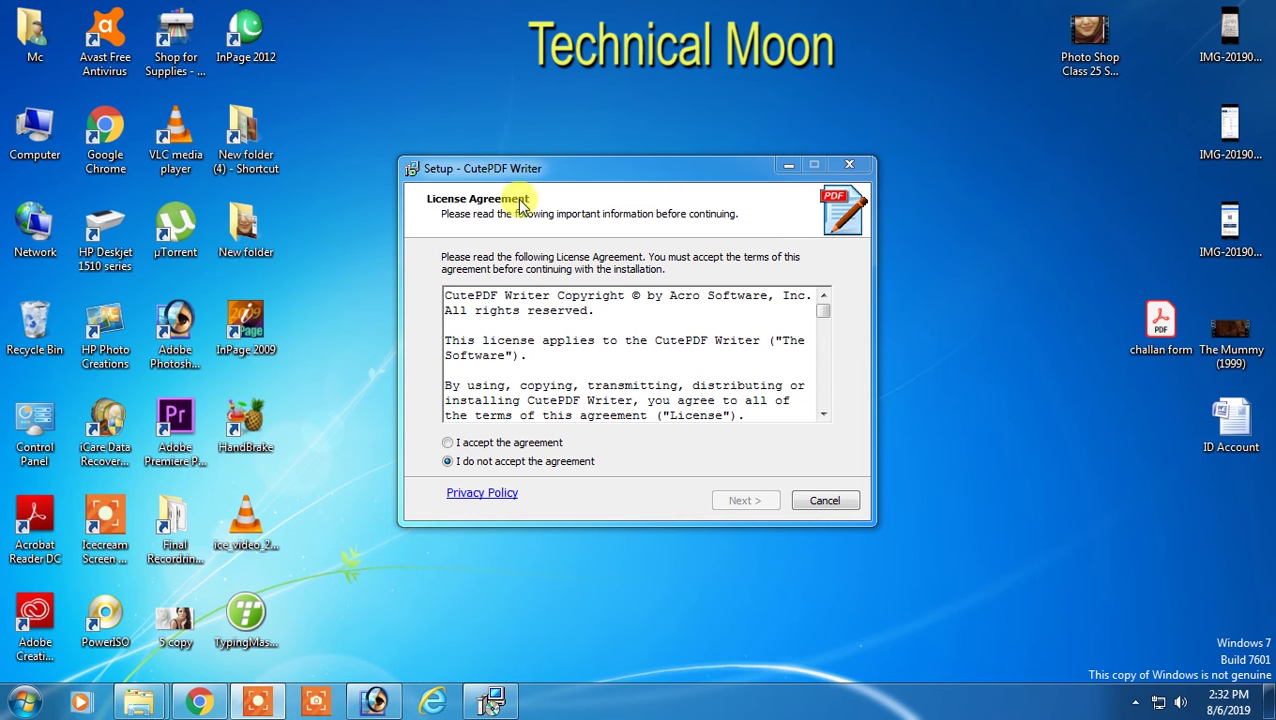
Step: Accept the CutePDF Writer license agreement, start the installation, and agree to download and install the free PS2PDF converter
click(448, 444)
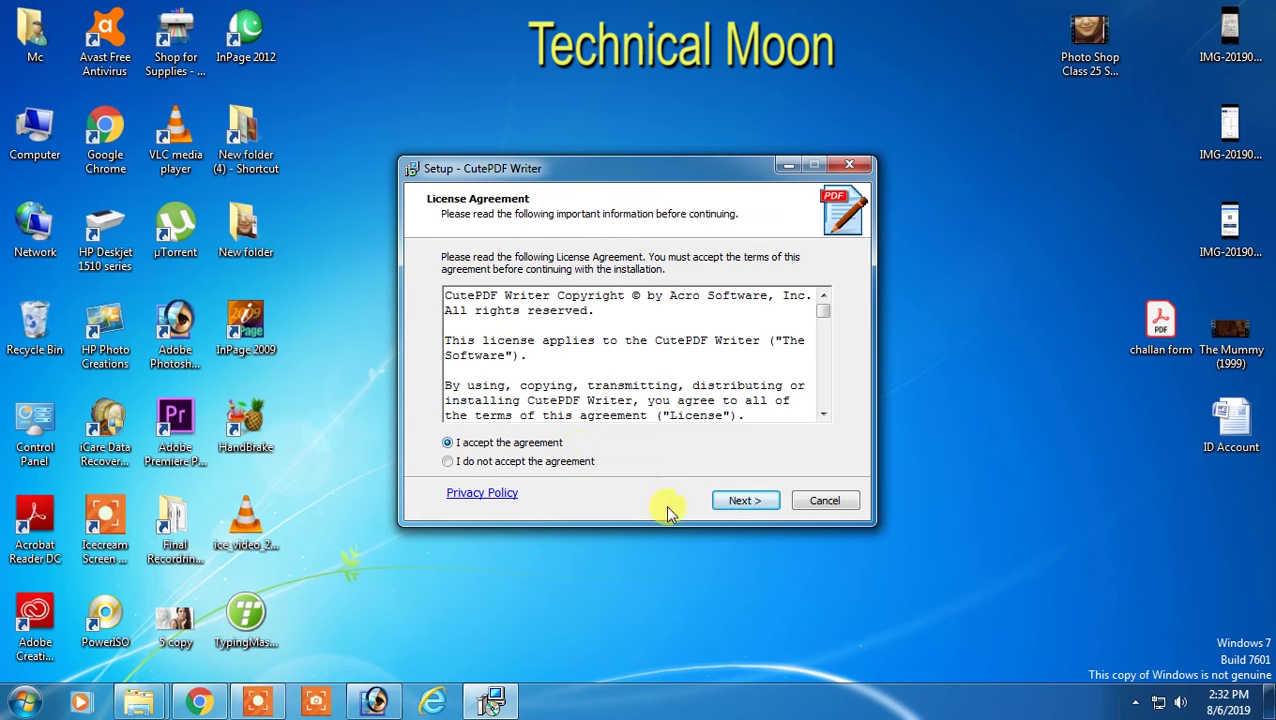
click(757, 505)
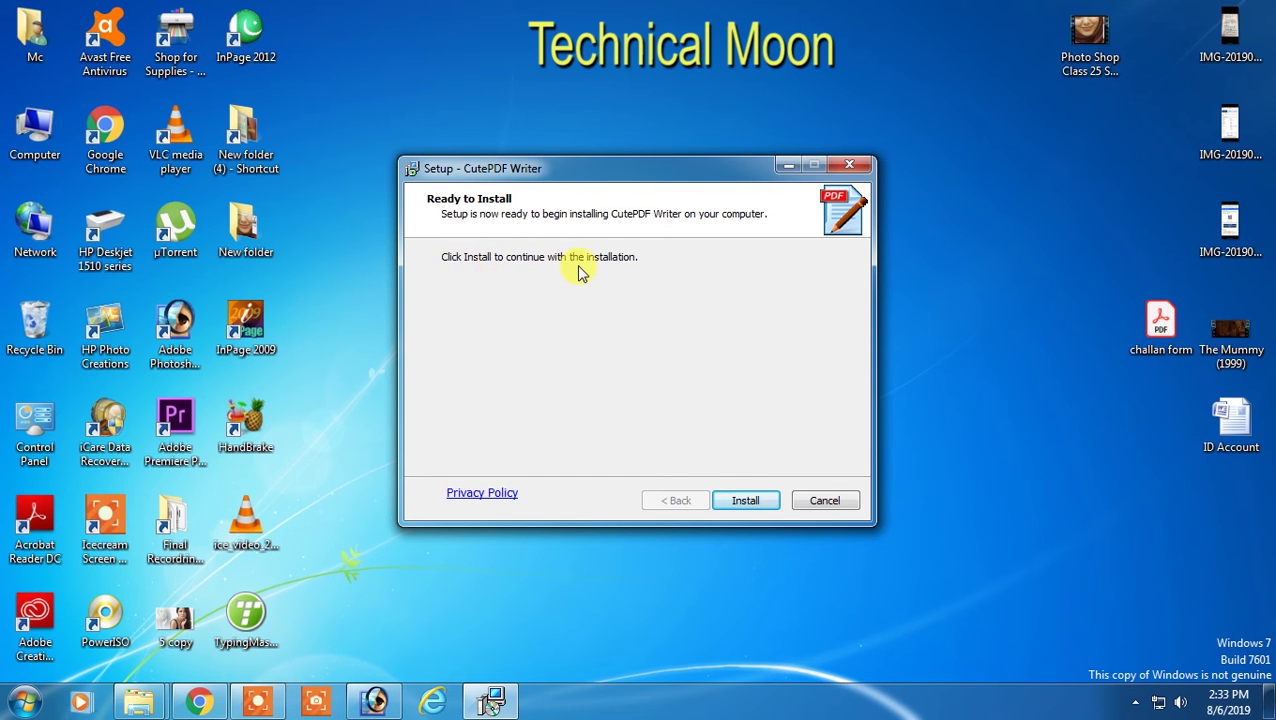
click(758, 503)
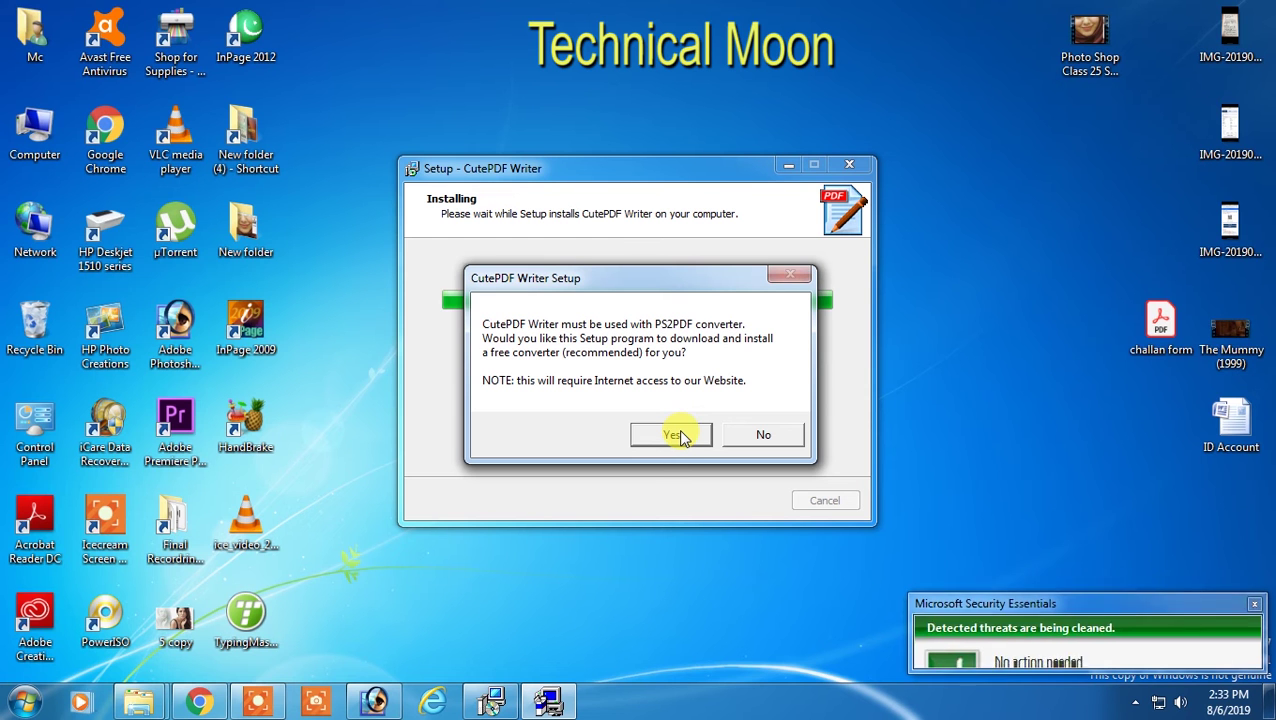
click(678, 434)
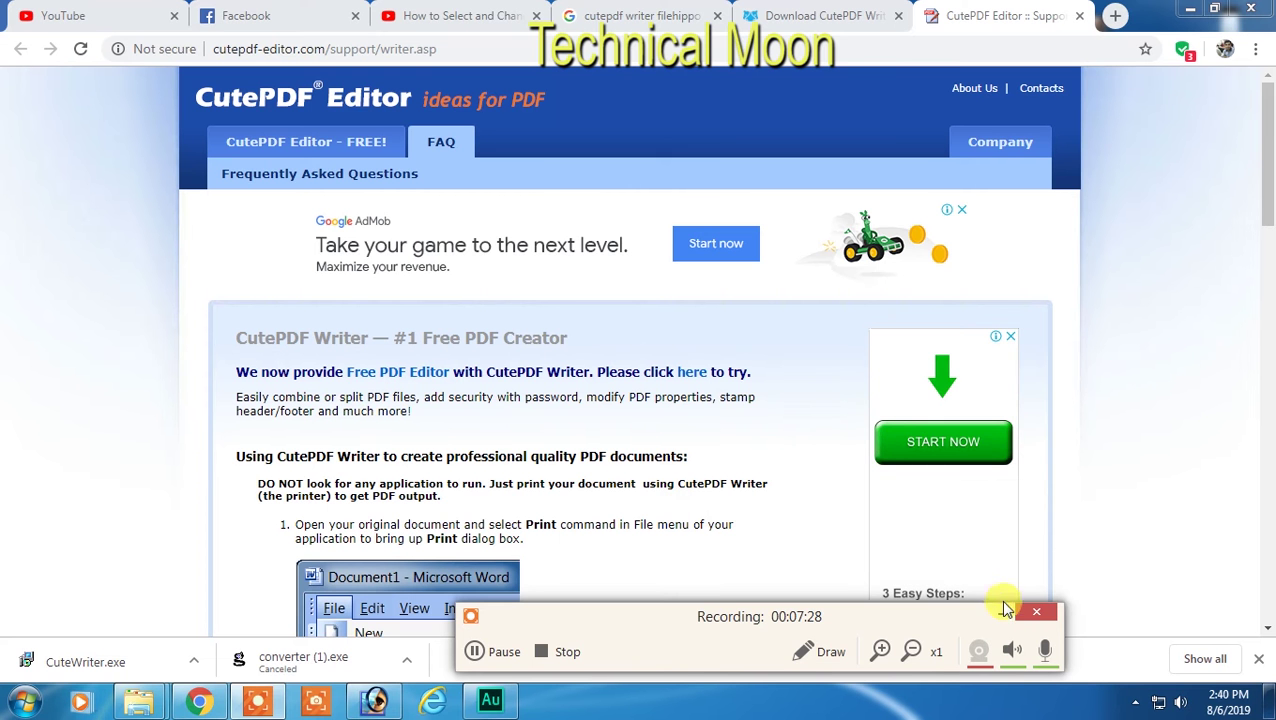
Step: Read through the CutePDF Writer support page's instructions for creating PDF documents by printing
scroll(675, 364, down, 3)
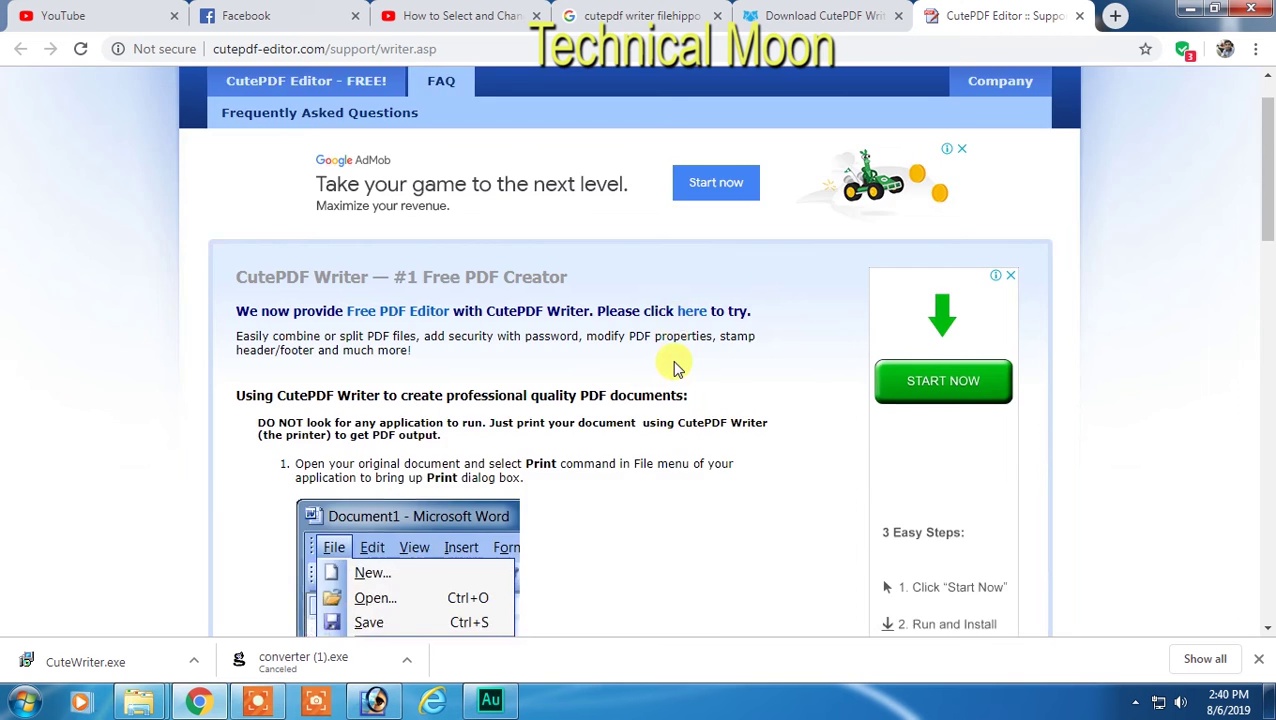
scroll(450, 310, down, 3)
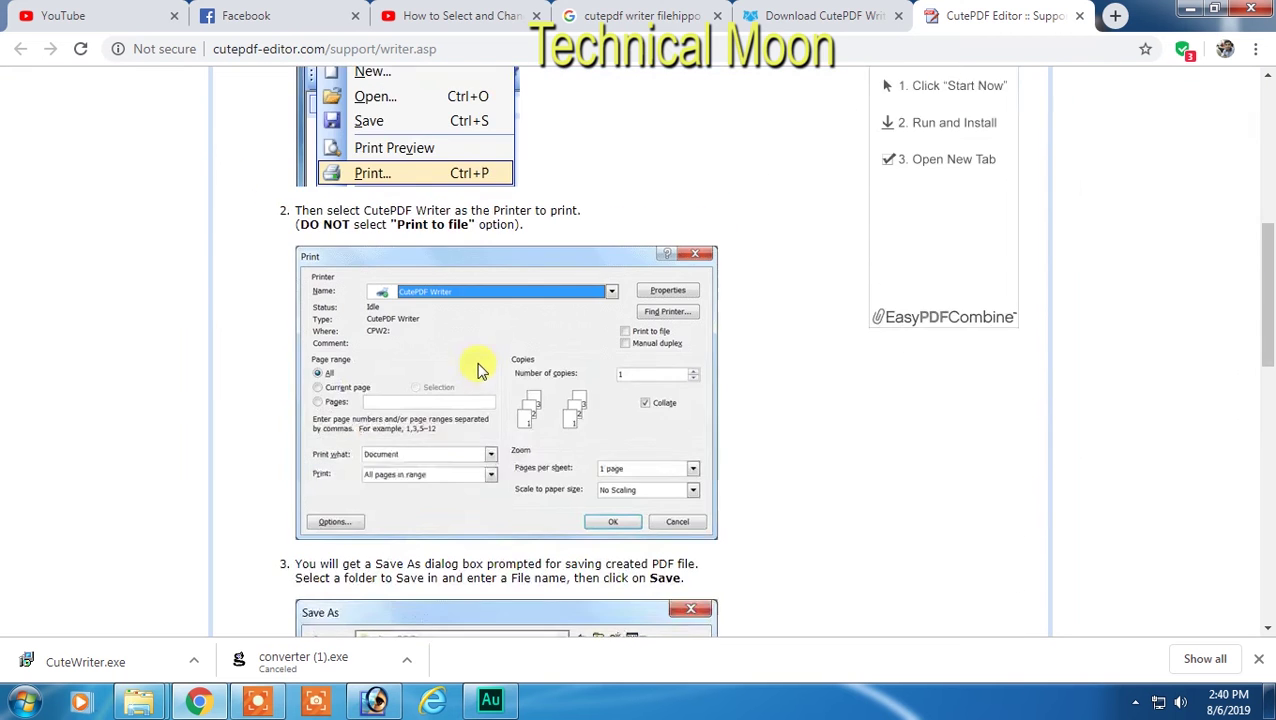
scroll(476, 330, down, 3)
scroll(477, 373, down, 4)
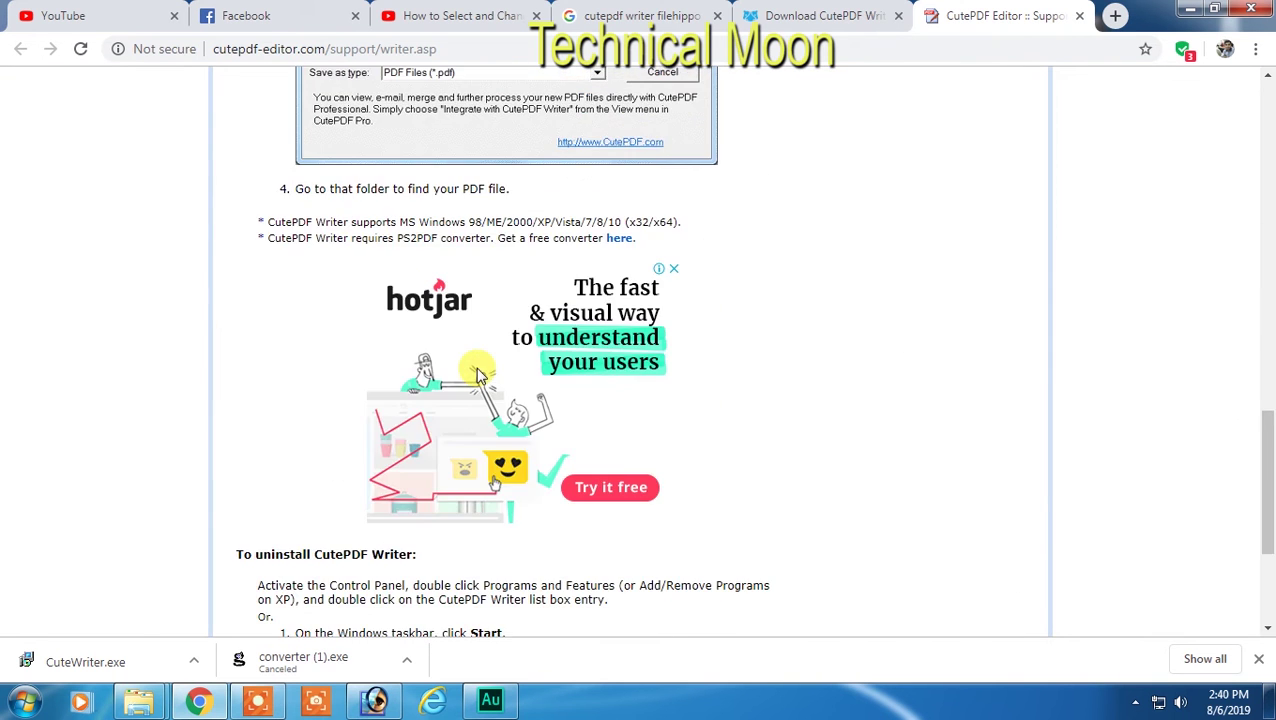
Step: Finish reading the CutePDF Writer support page, minimize the browser, and refresh the desktop
scroll(480, 378, down, 3)
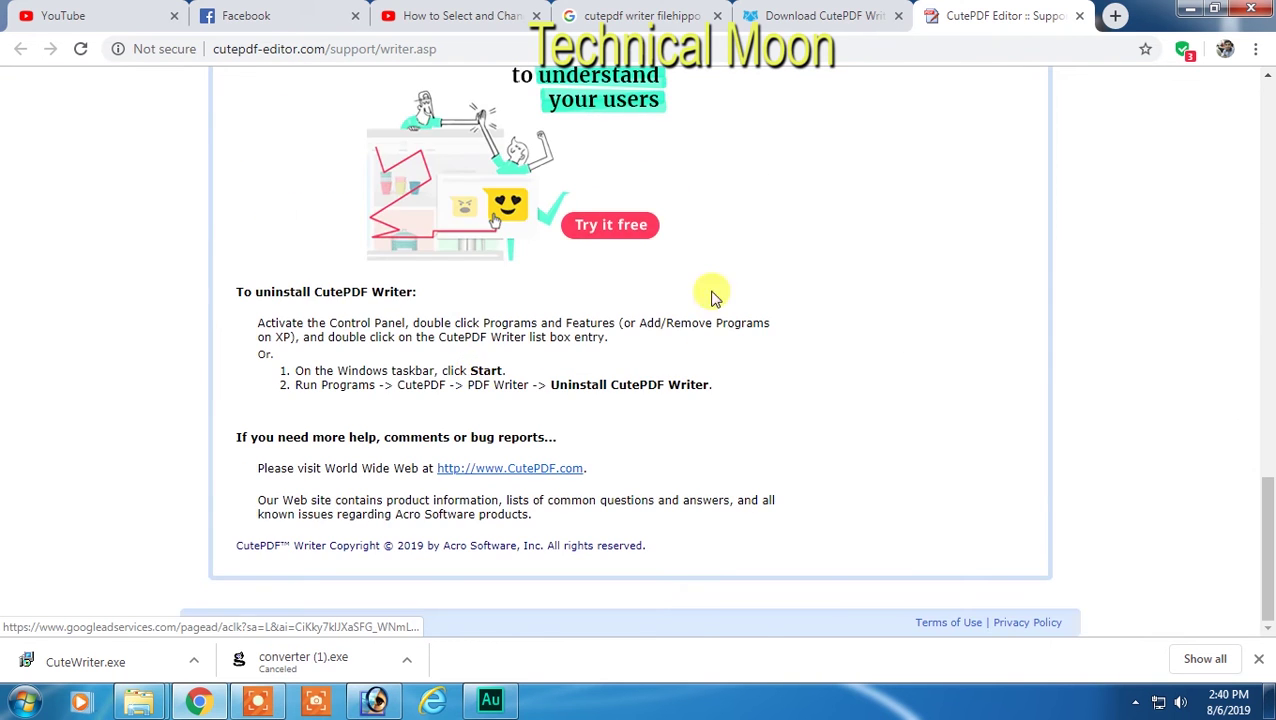
click(1192, 10)
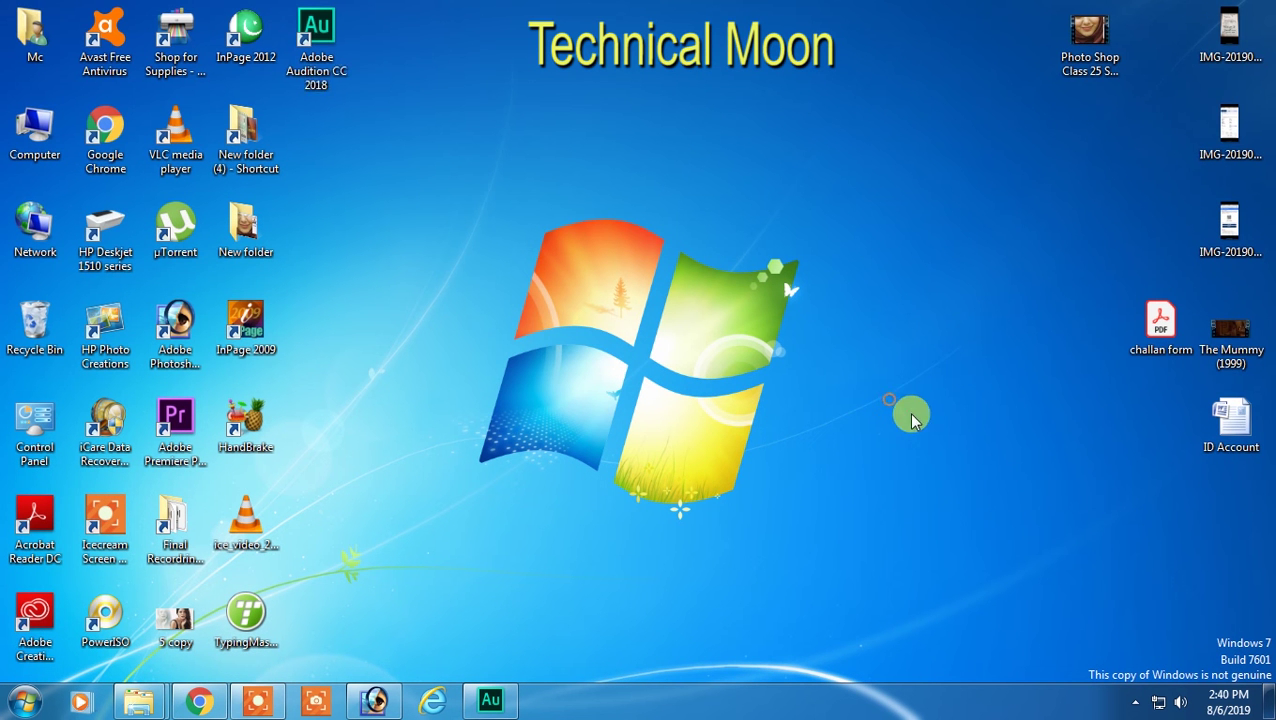
right_click(940, 455)
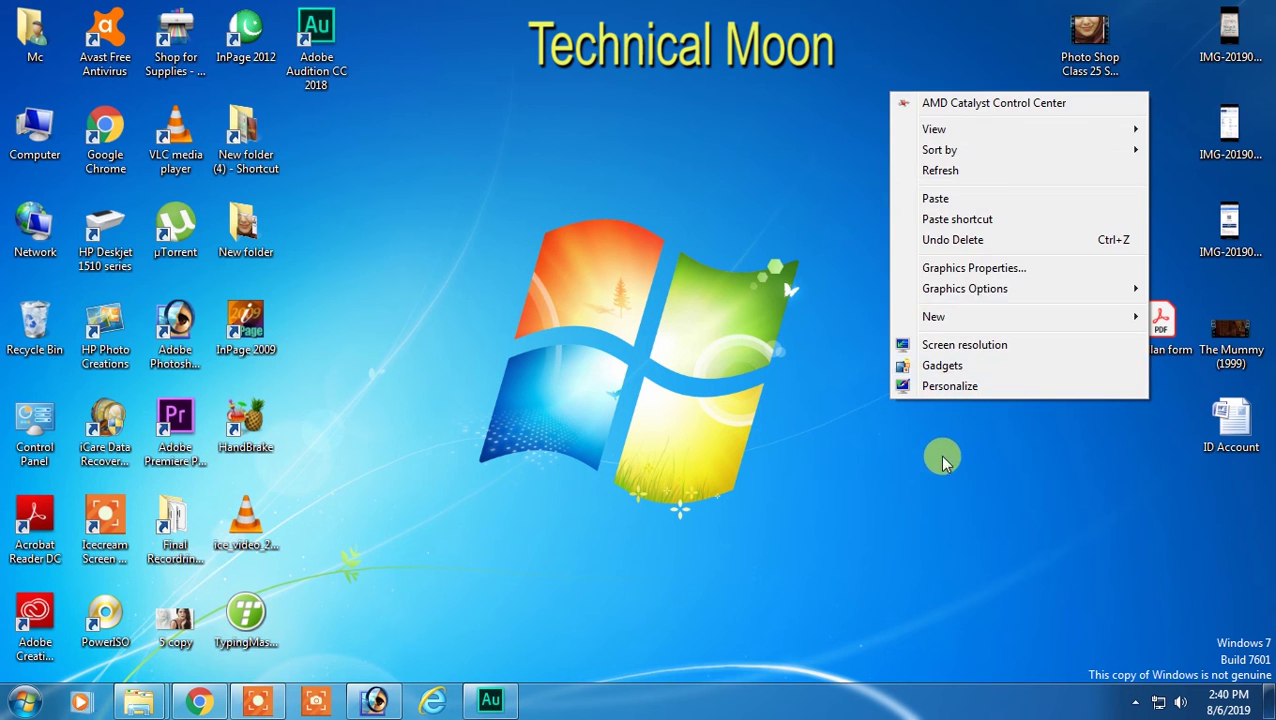
click(982, 171)
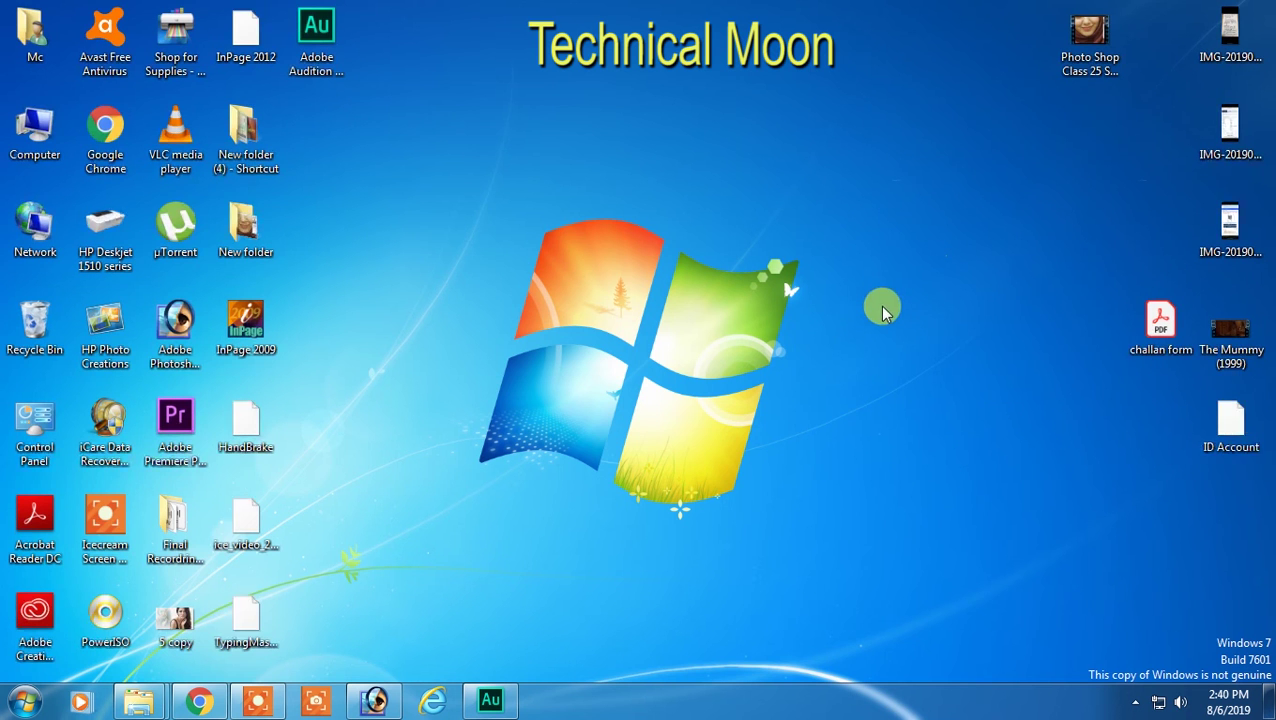
Step: Open the ID Account Word document from the desktop, maximize its window, and look over its text
click(1234, 420)
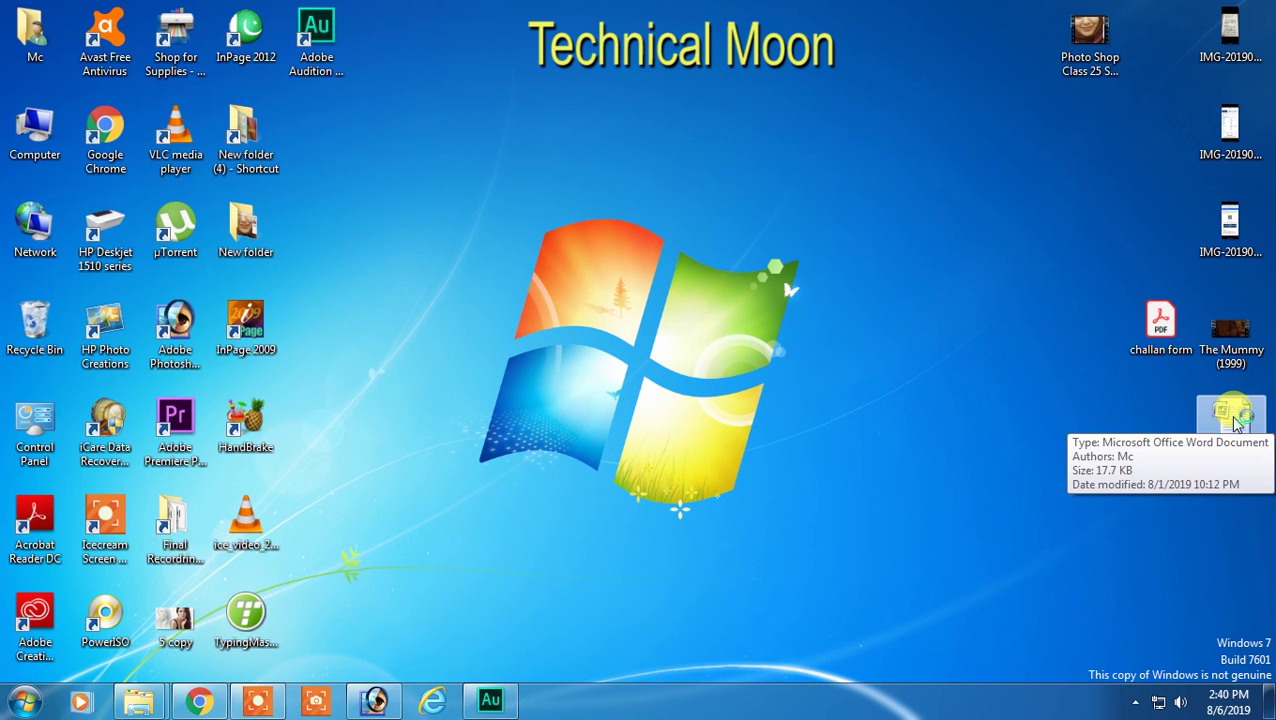
key(Return)
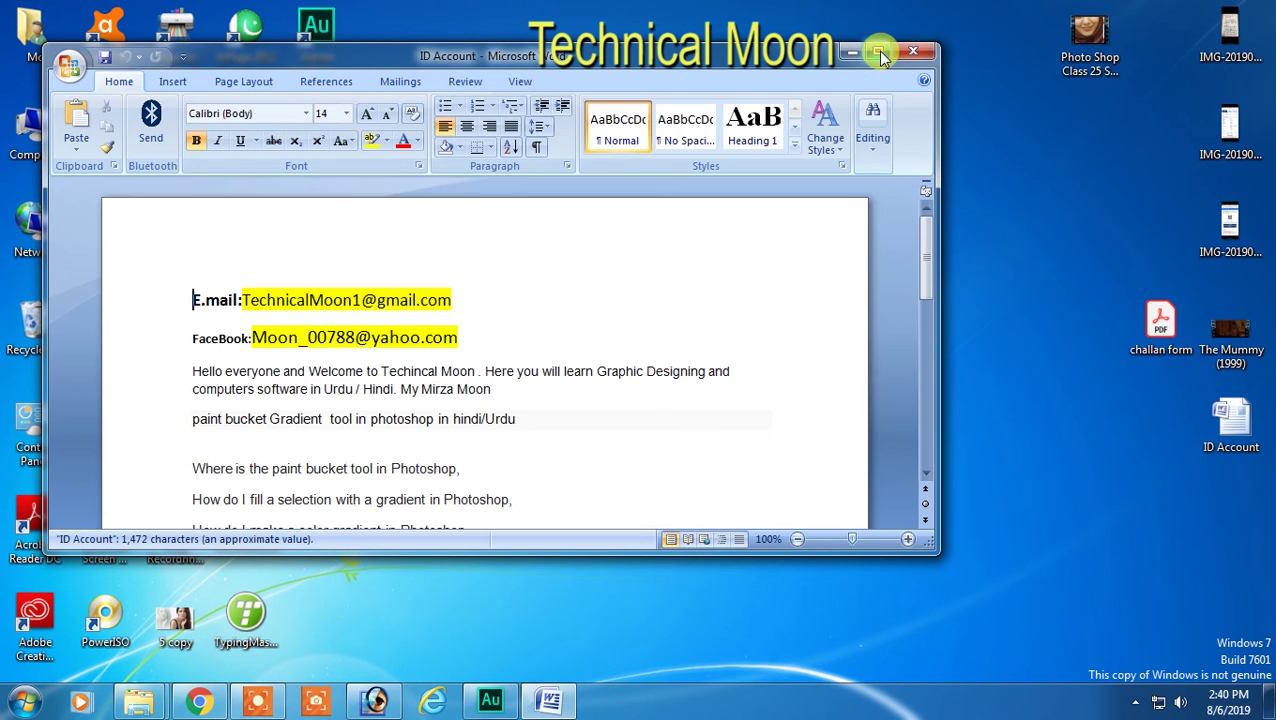
click(880, 56)
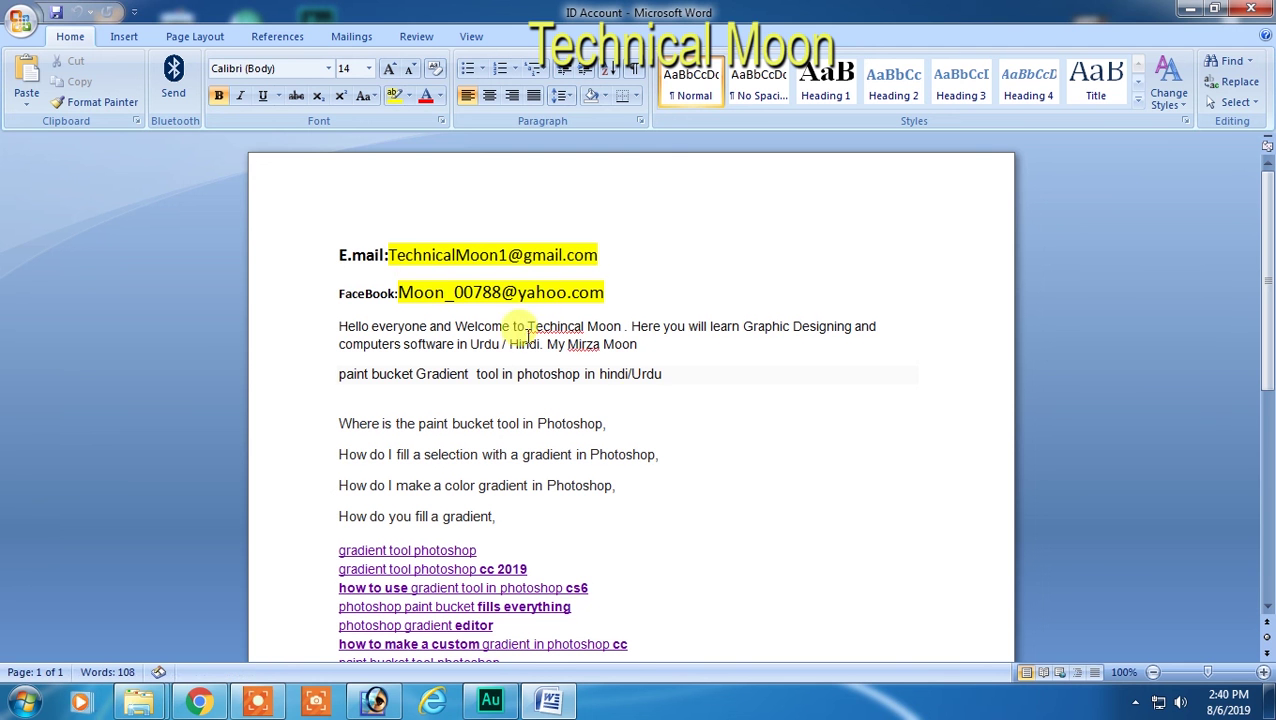
click(767, 456)
scroll(765, 452, down, 2)
scroll(735, 435, up, 2)
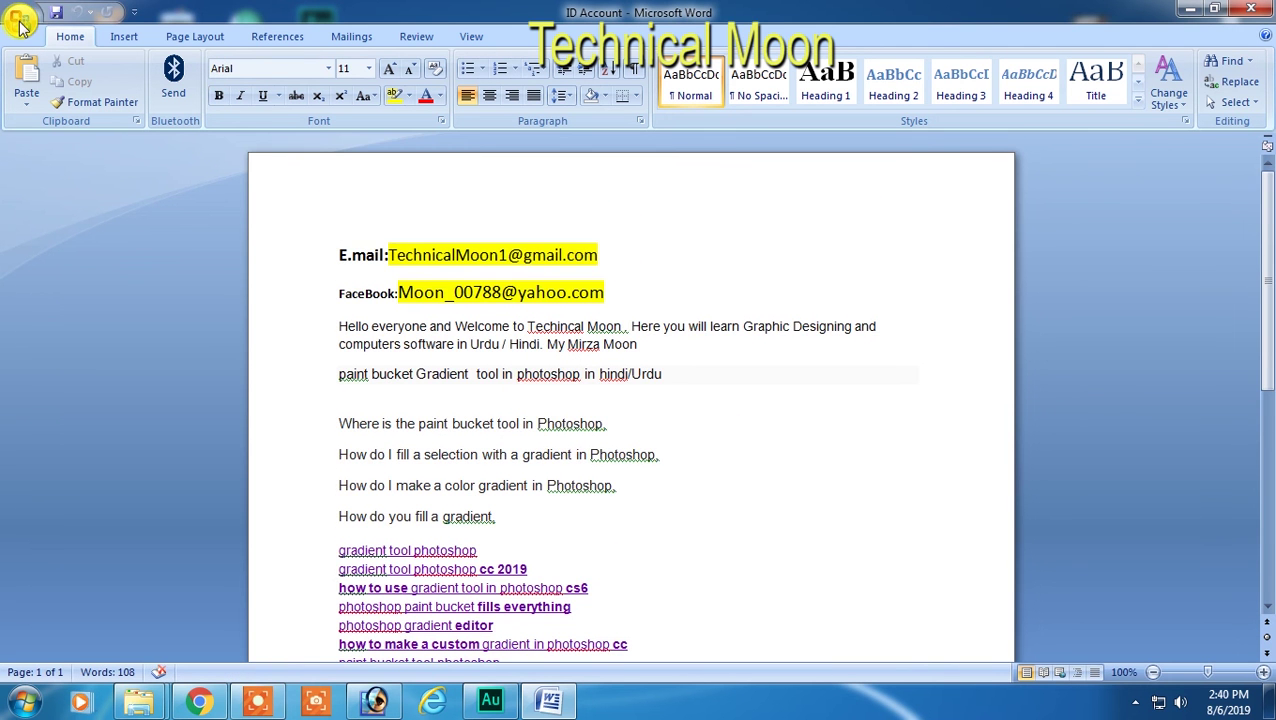
Step: Print all pages of the ID Account document using CutePDF Writer as the printer
click(20, 24)
click(62, 232)
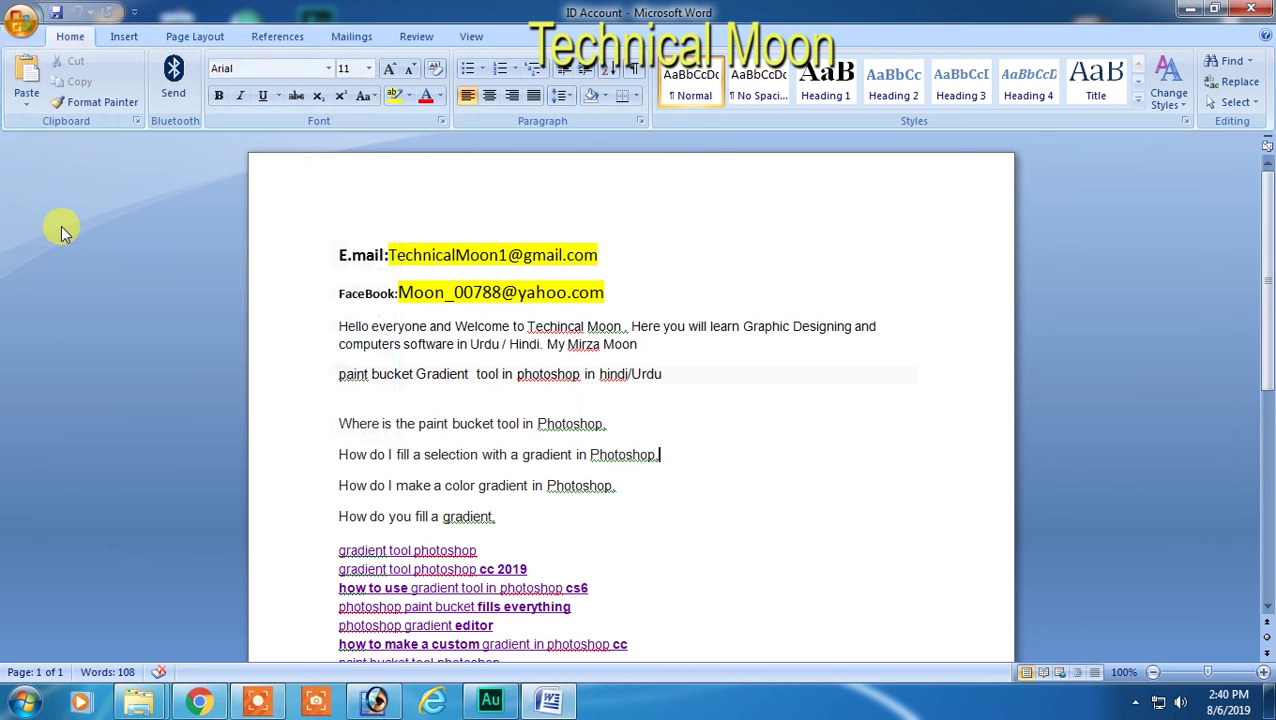
key(ctrl+p)
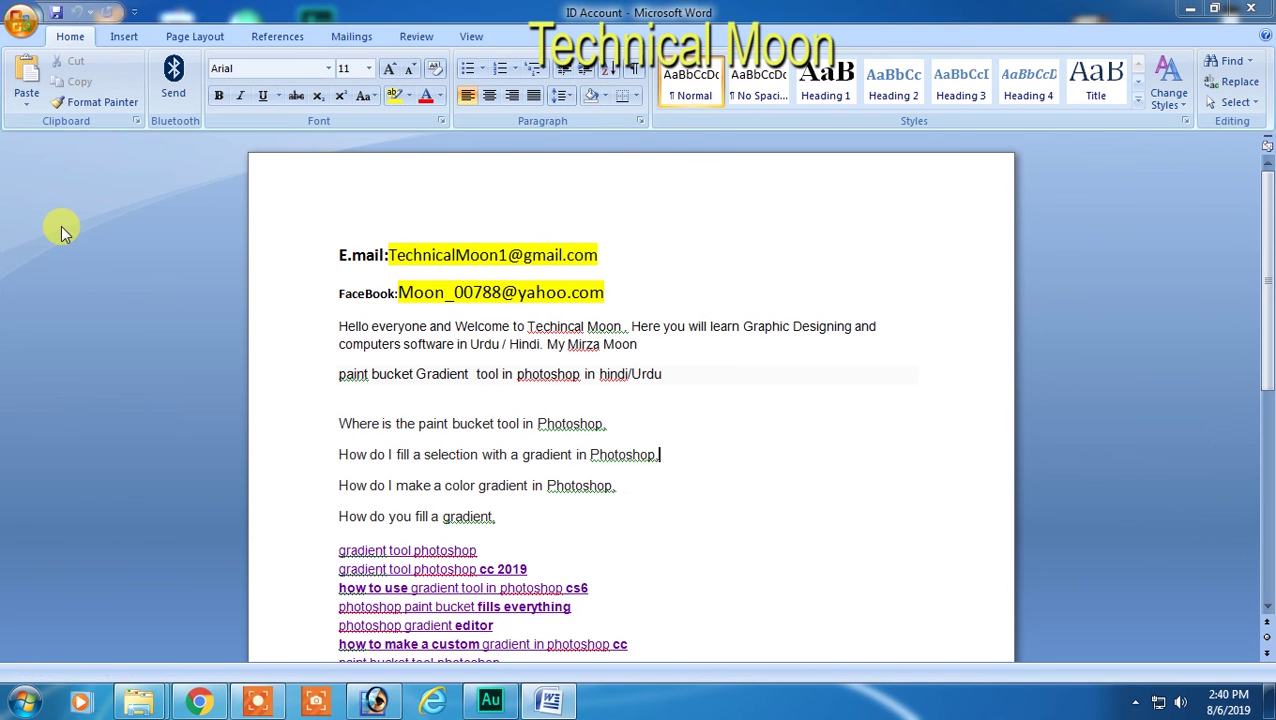
drag(545, 148, 691, 156)
click(707, 193)
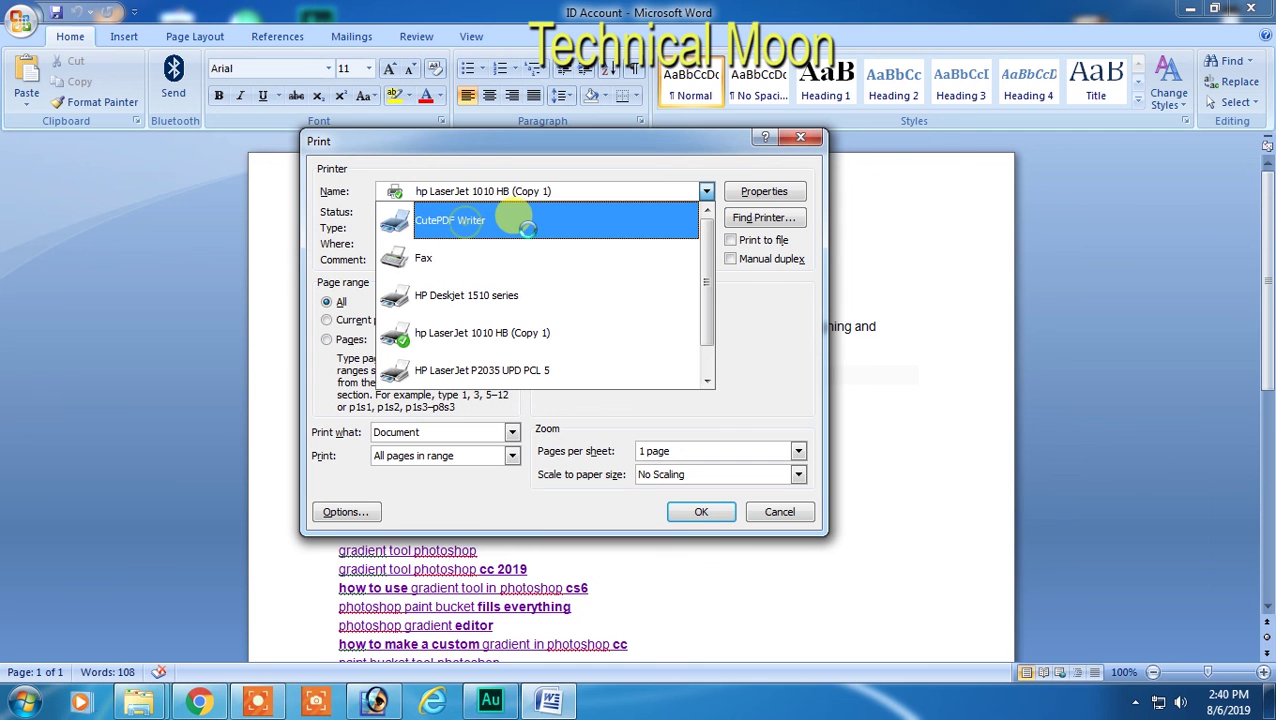
click(757, 343)
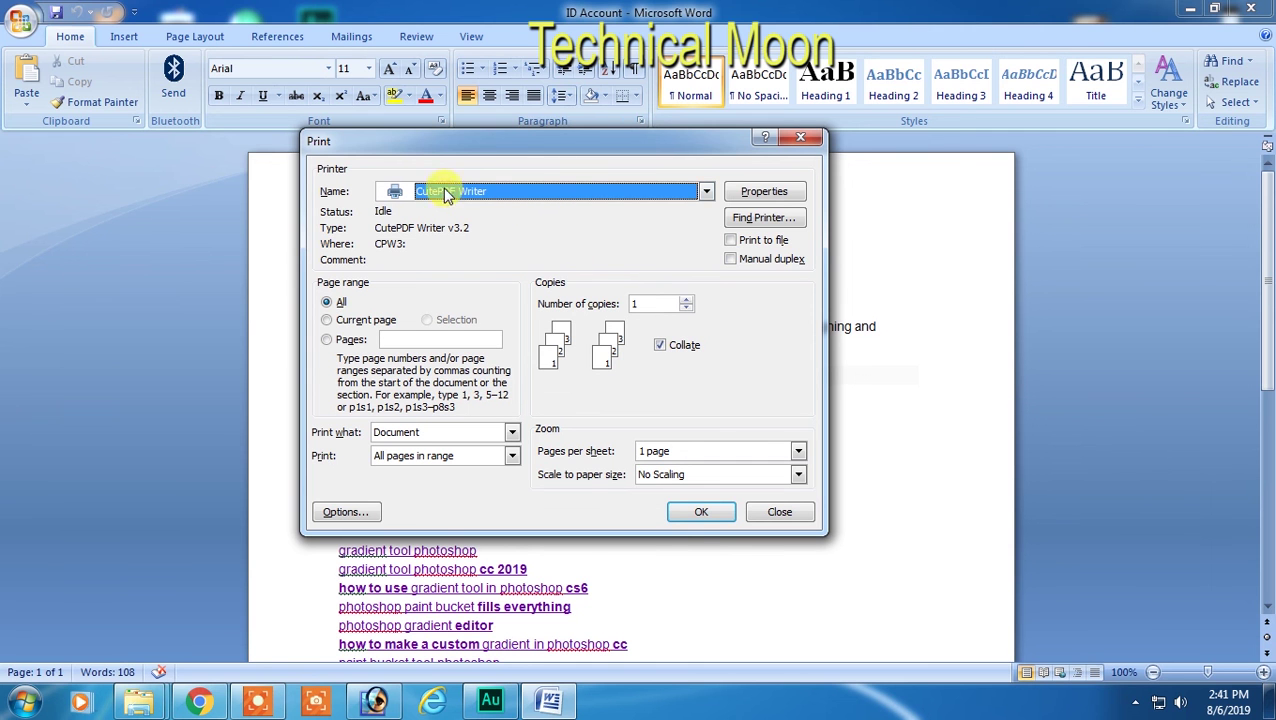
click(700, 511)
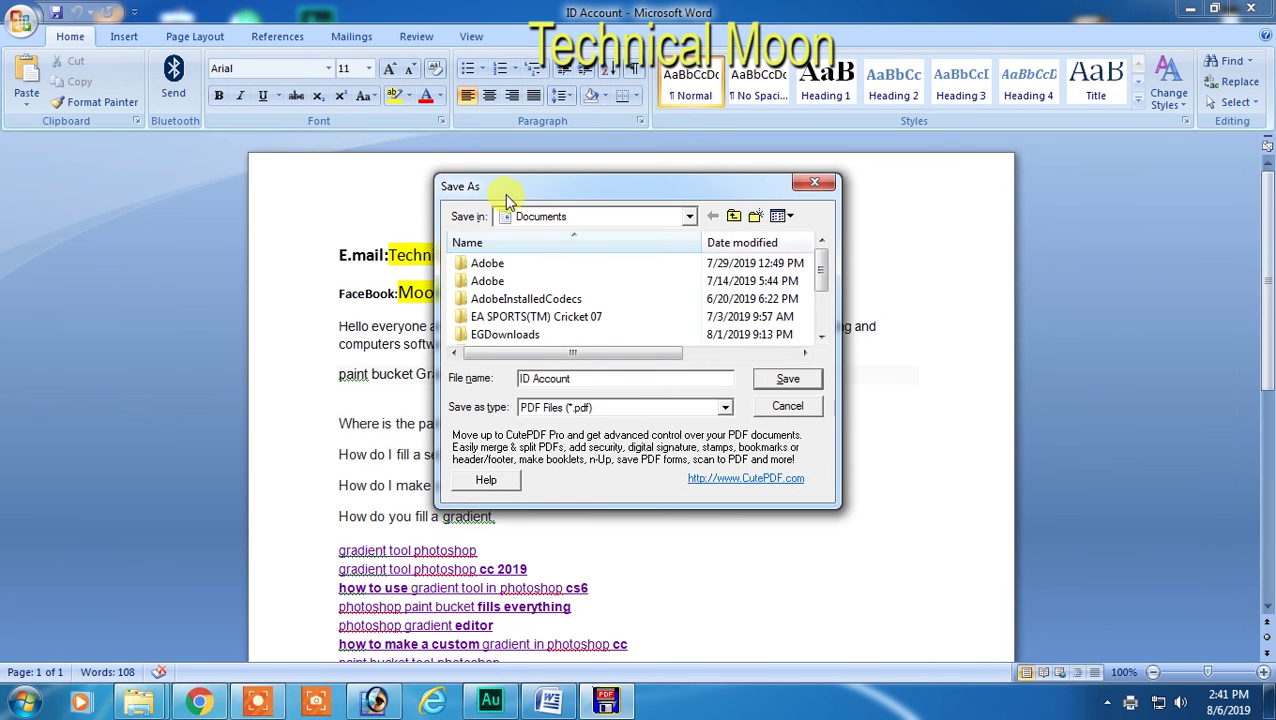
Step: Save the printed document to the Desktop as a PDF file named ID Account
click(691, 217)
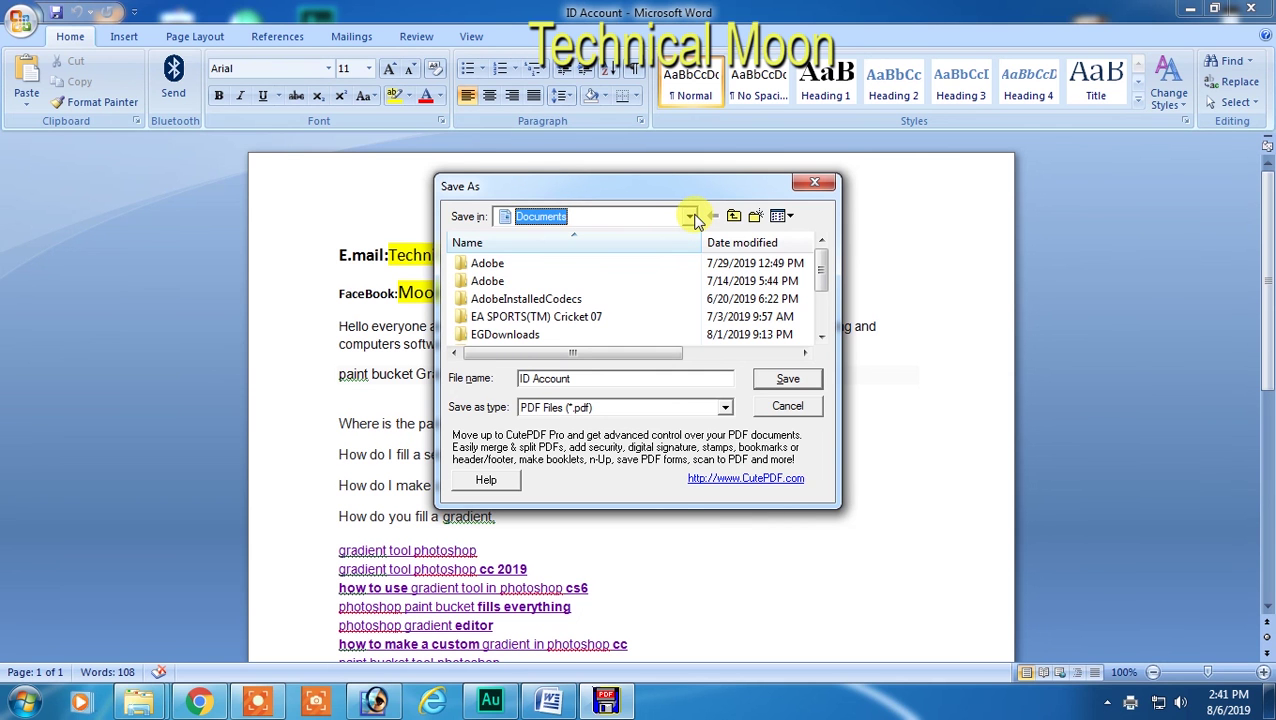
click(691, 217)
click(649, 240)
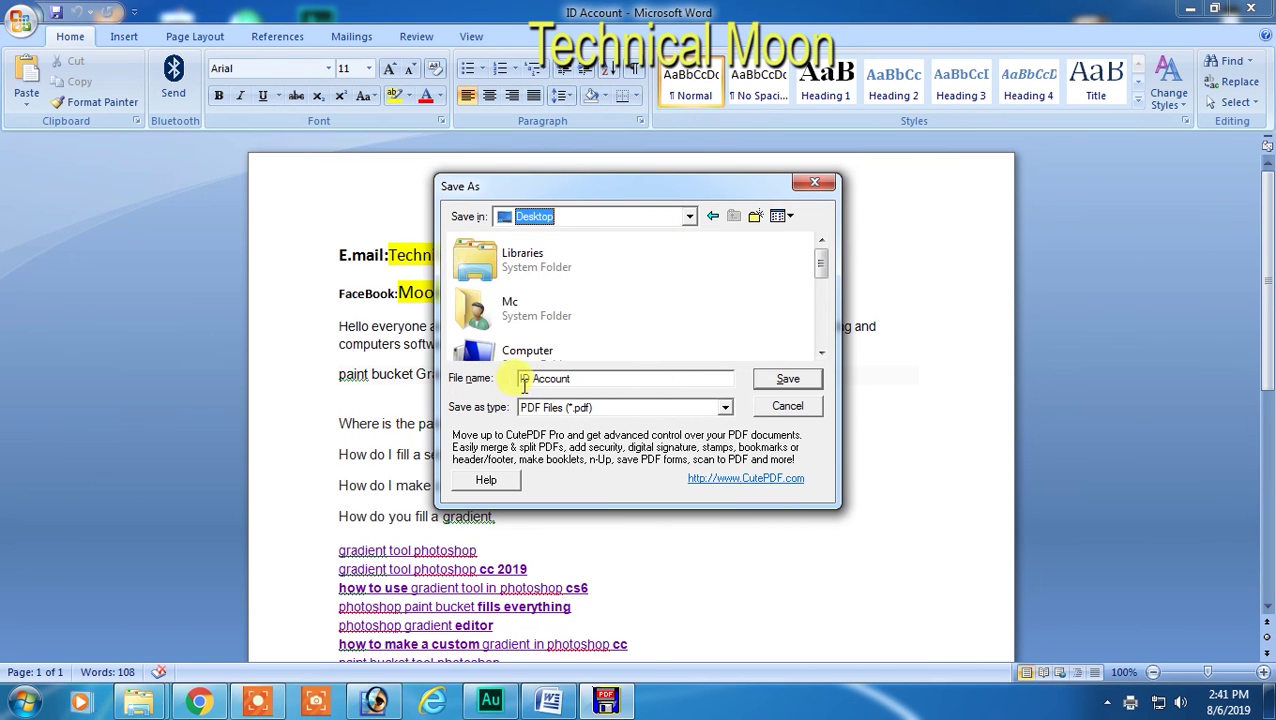
click(810, 379)
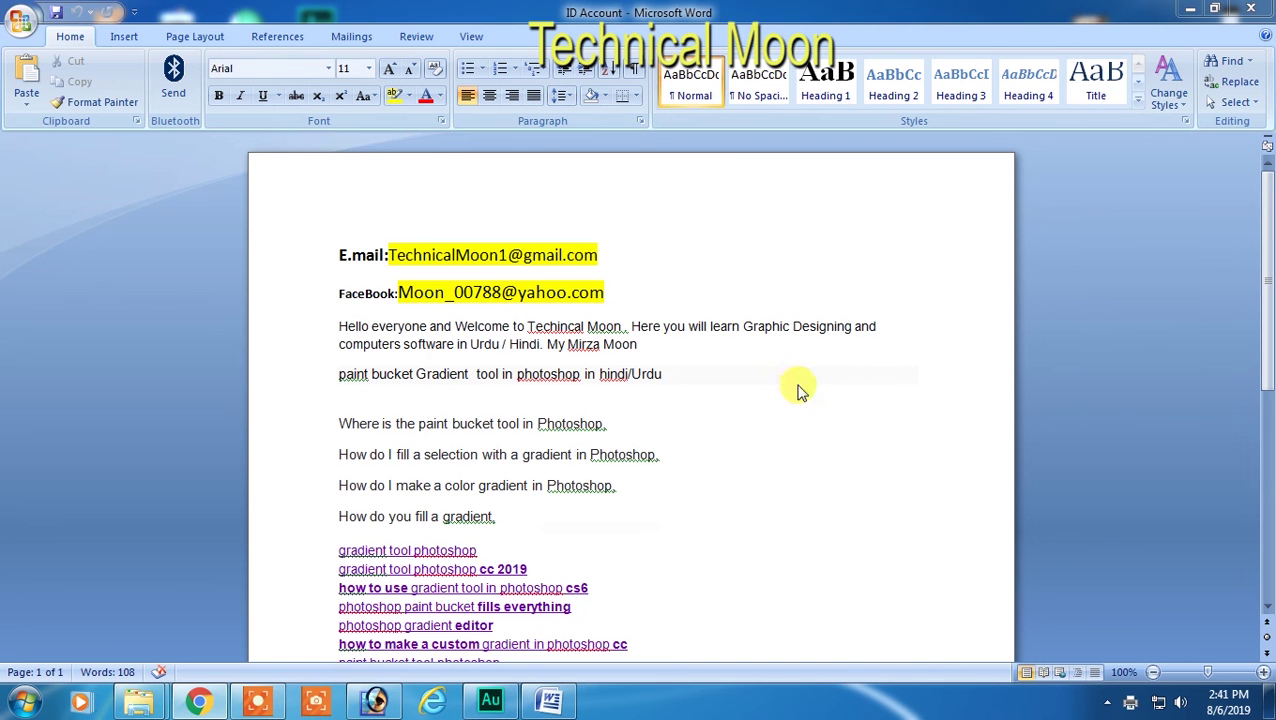
Step: Minimize Word, look through the ID Account PDF in Acrobat Reader, and close it
click(1187, 12)
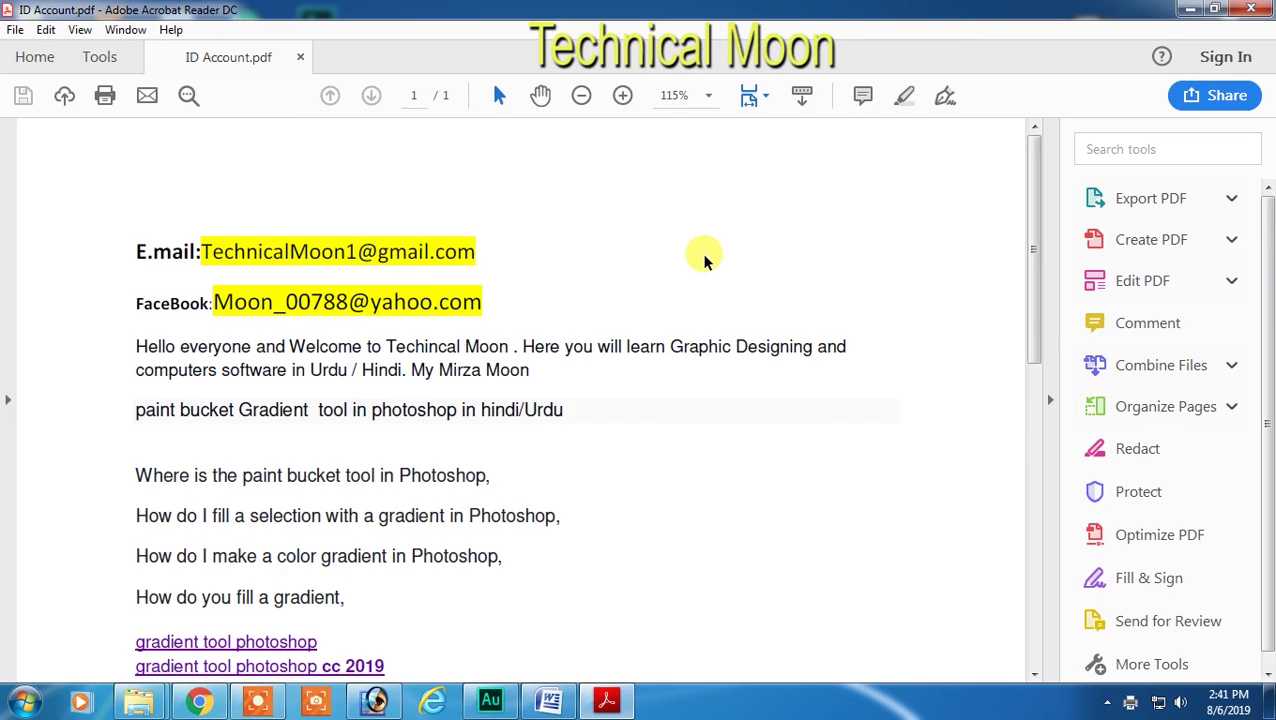
scroll(704, 260, down, 10)
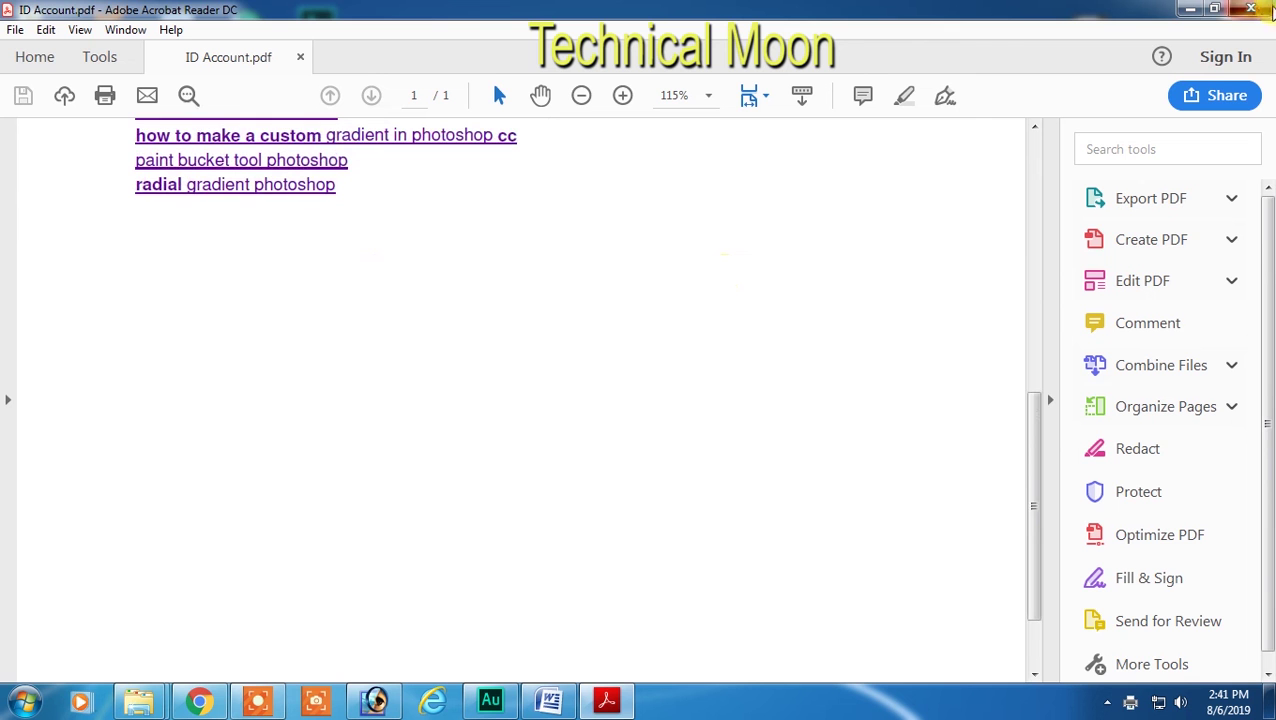
click(1250, 9)
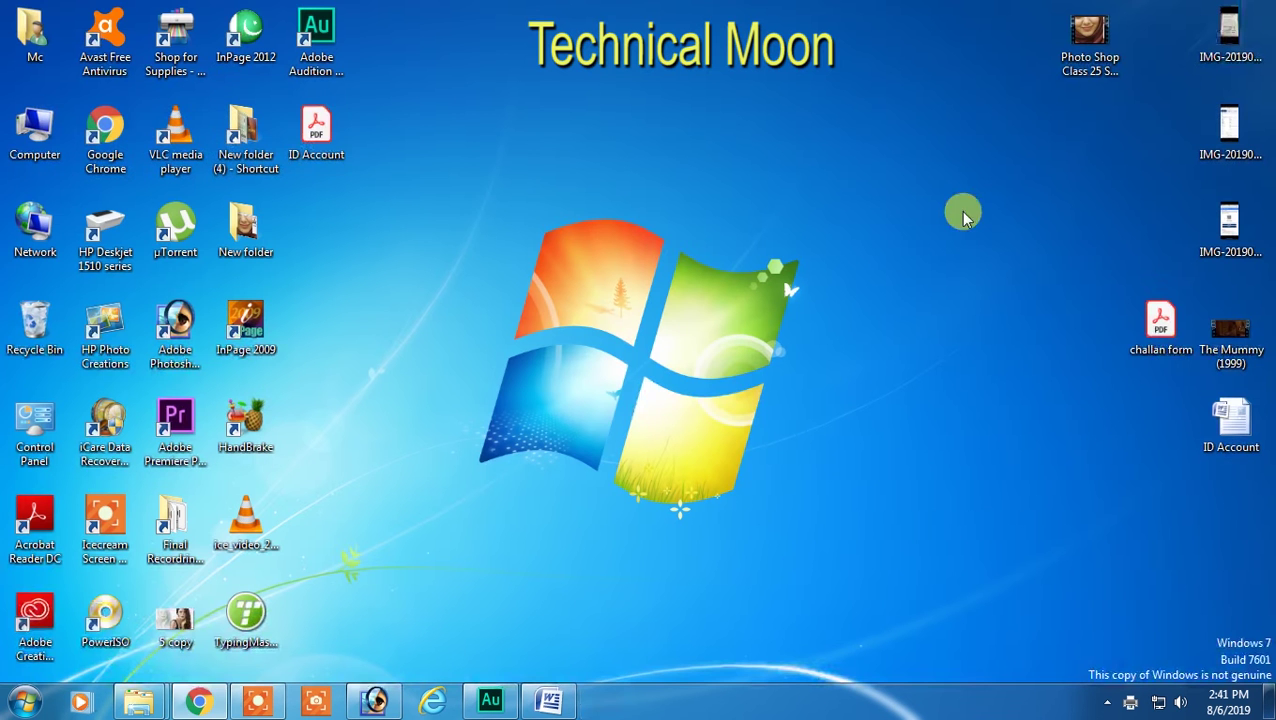
Step: Open the IMG-20190805-WA0041 picture from the desktop and print it full page to CutePDF Writer with the picture fitted to the frame
double_click(1236, 230)
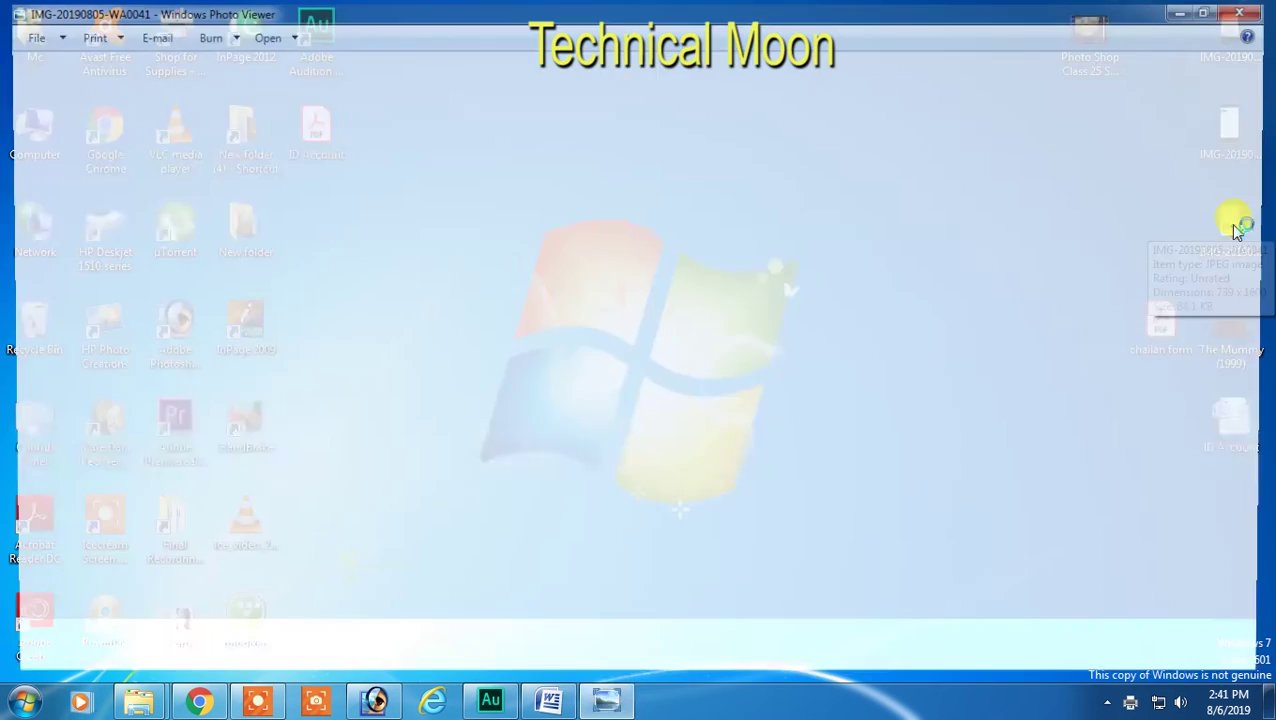
click(86, 36)
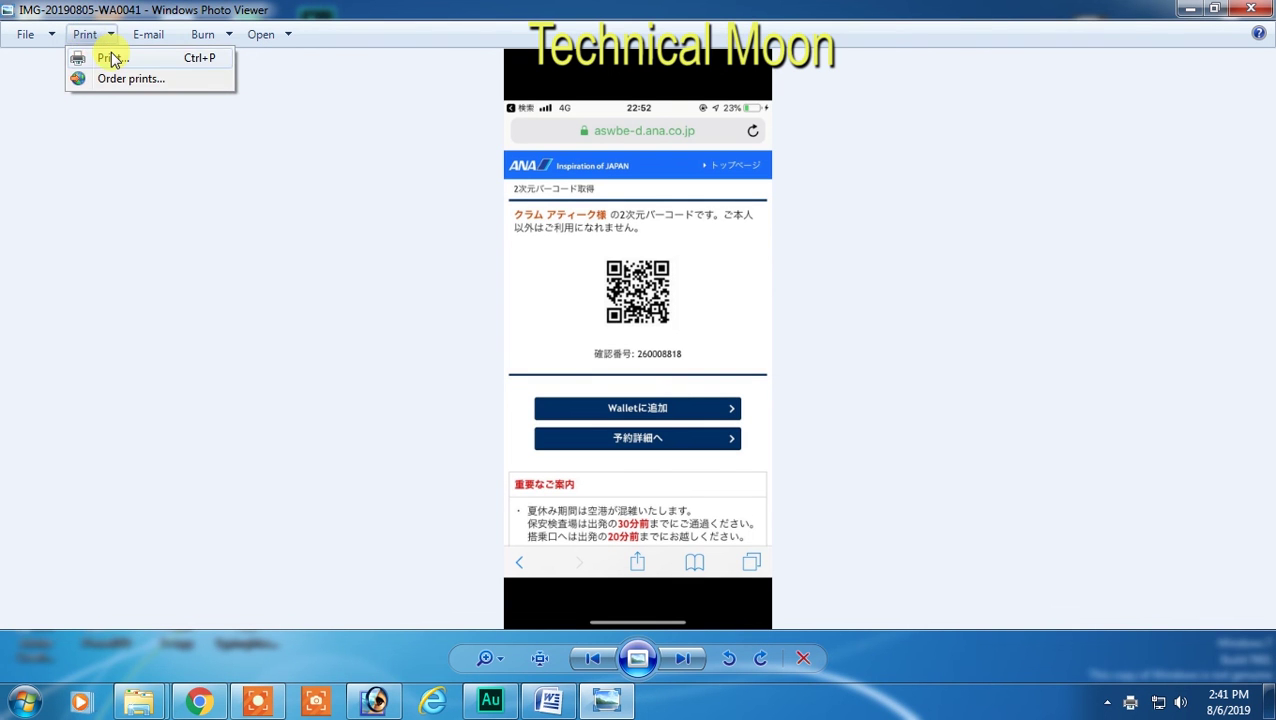
click(109, 56)
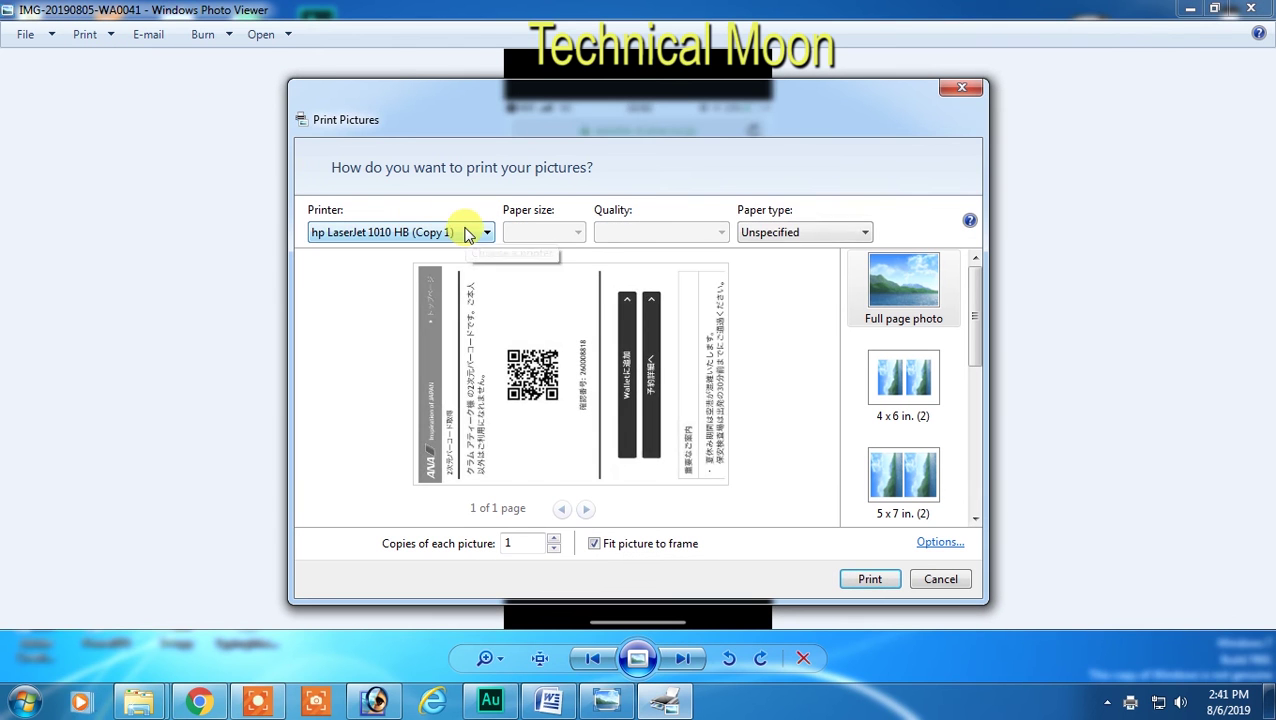
click(467, 233)
click(430, 247)
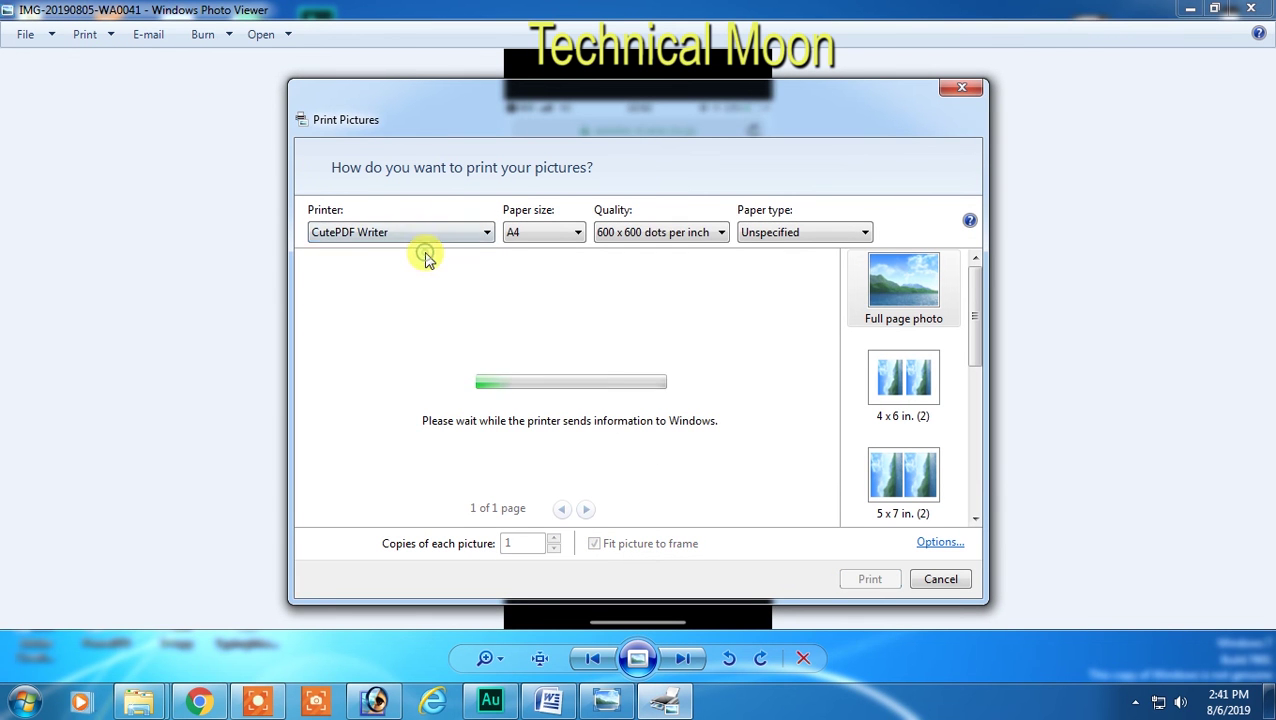
click(680, 544)
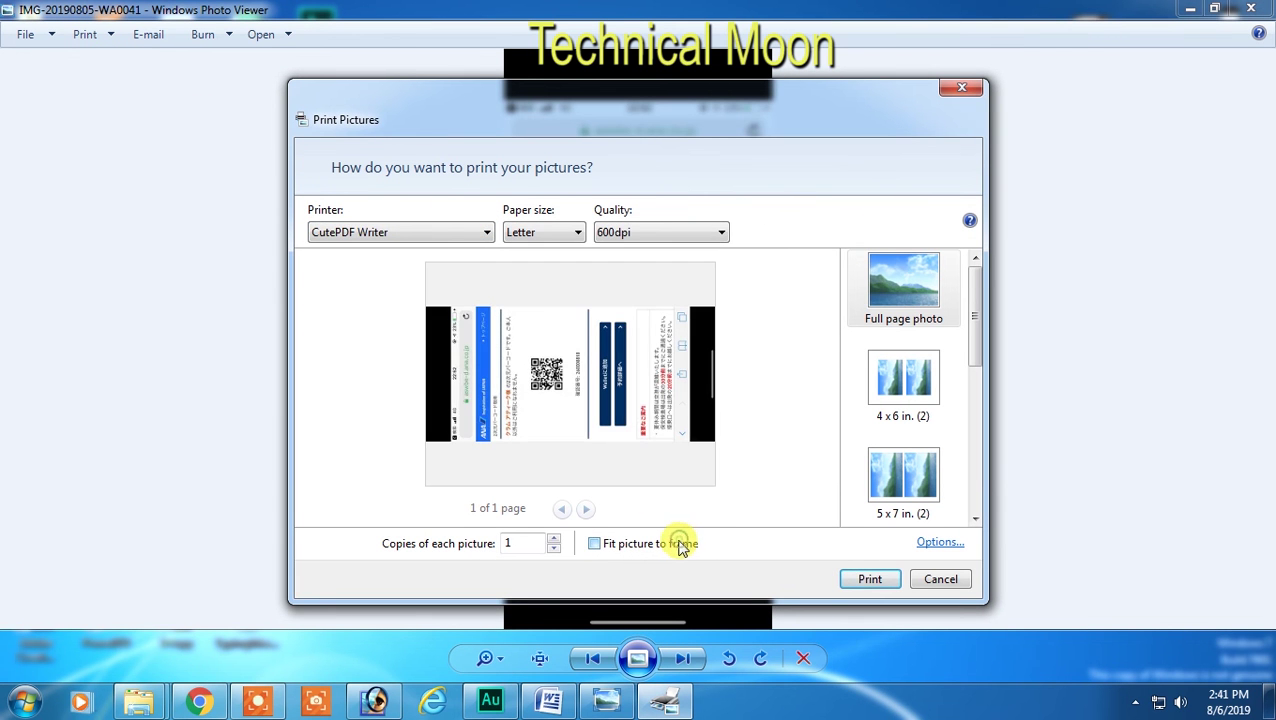
click(680, 546)
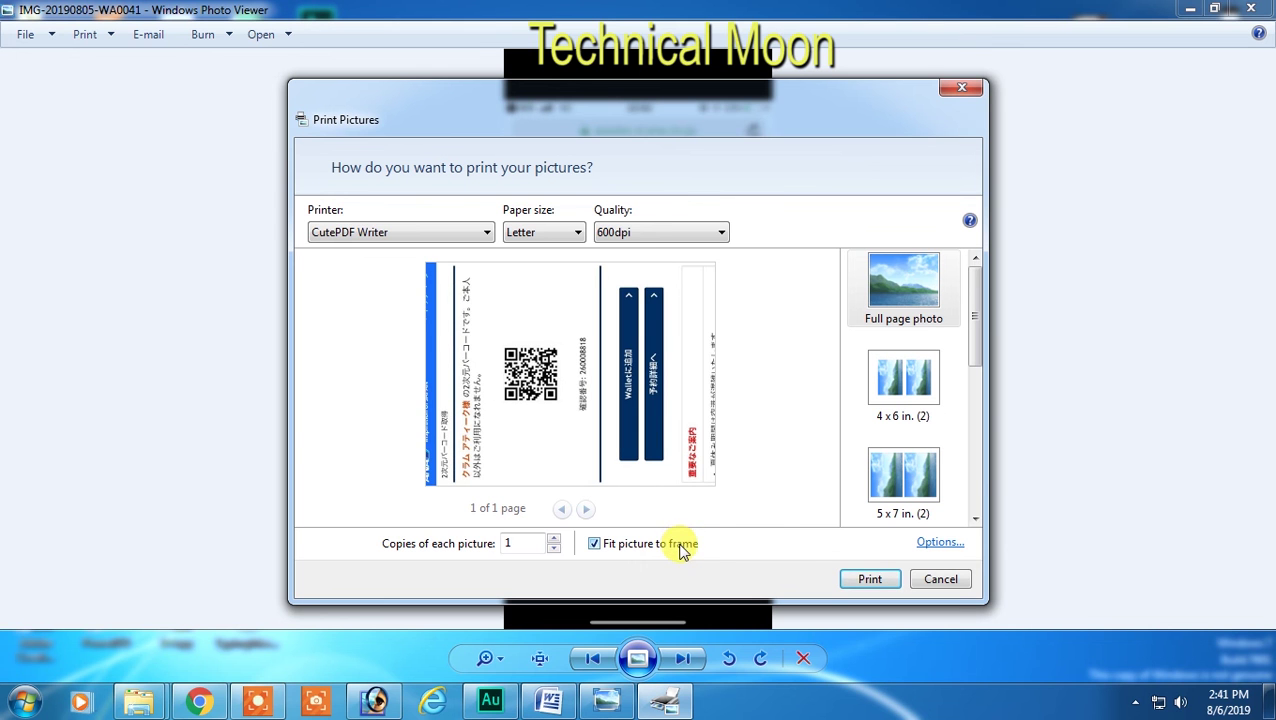
click(869, 580)
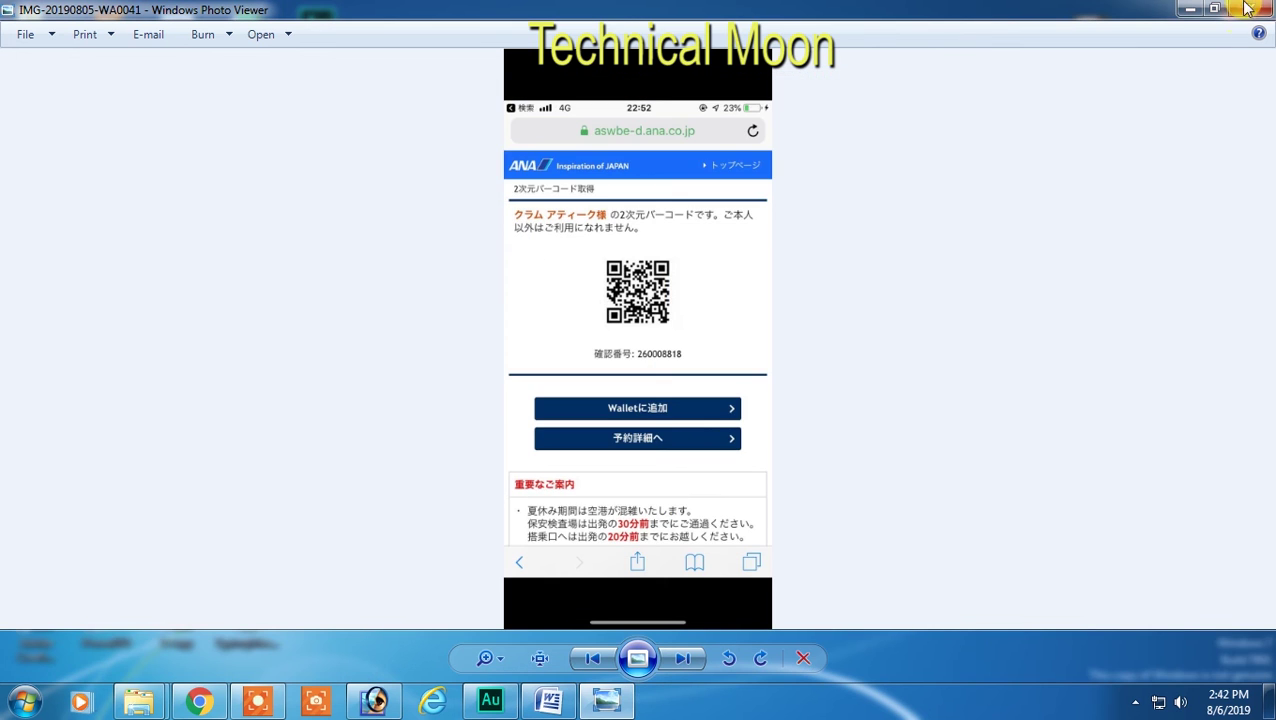
Step: Close the photo viewer, save the picture to the Desktop as the PDF file Full page photo, and close the opened PDF
click(1250, 9)
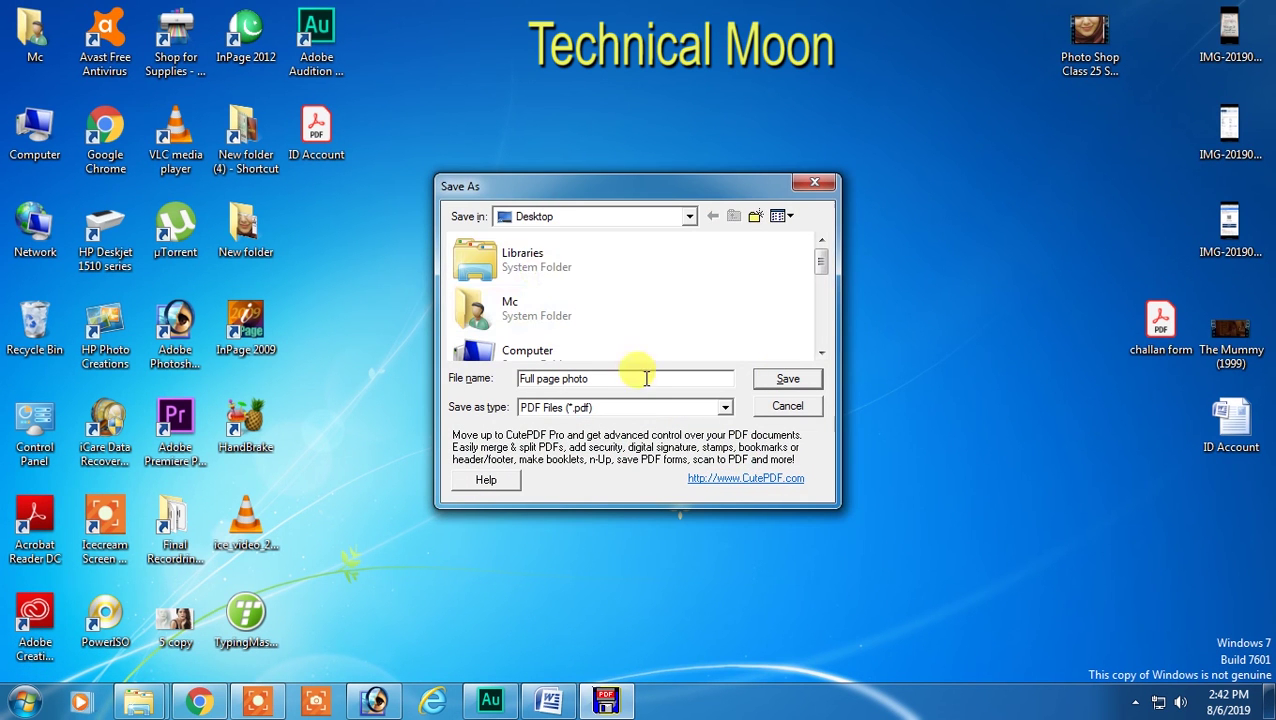
click(786, 380)
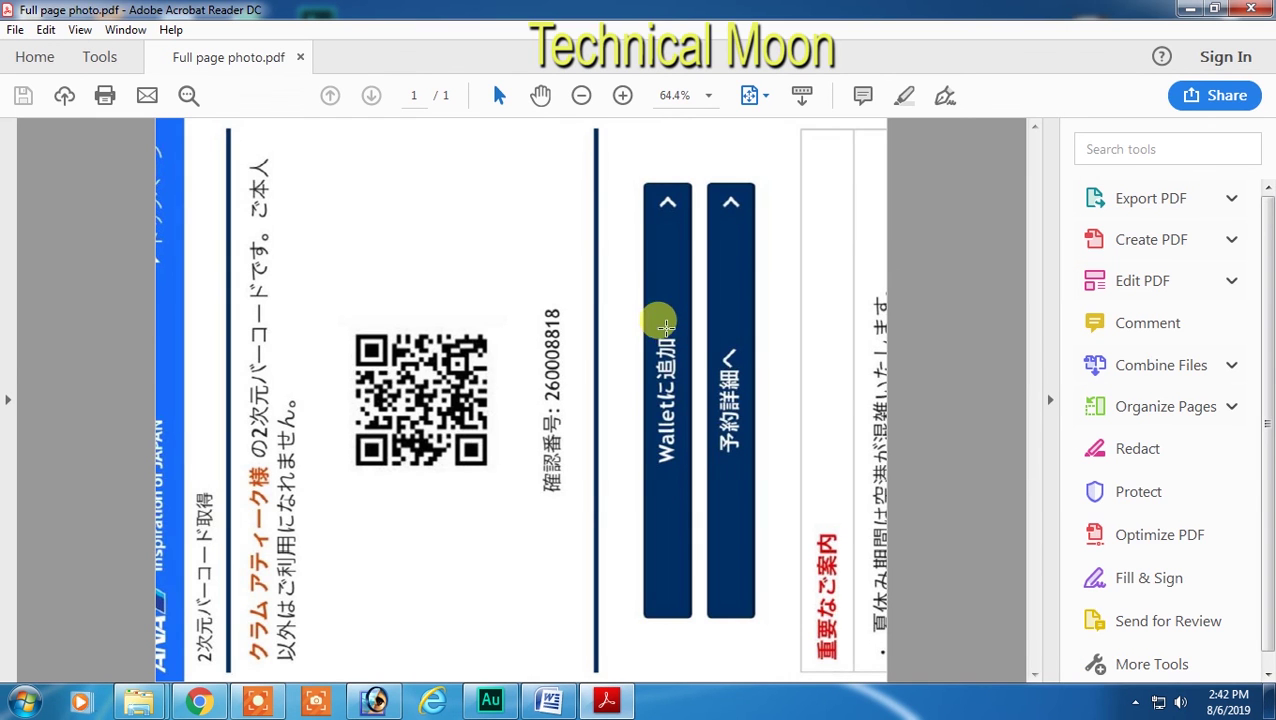
click(1251, 9)
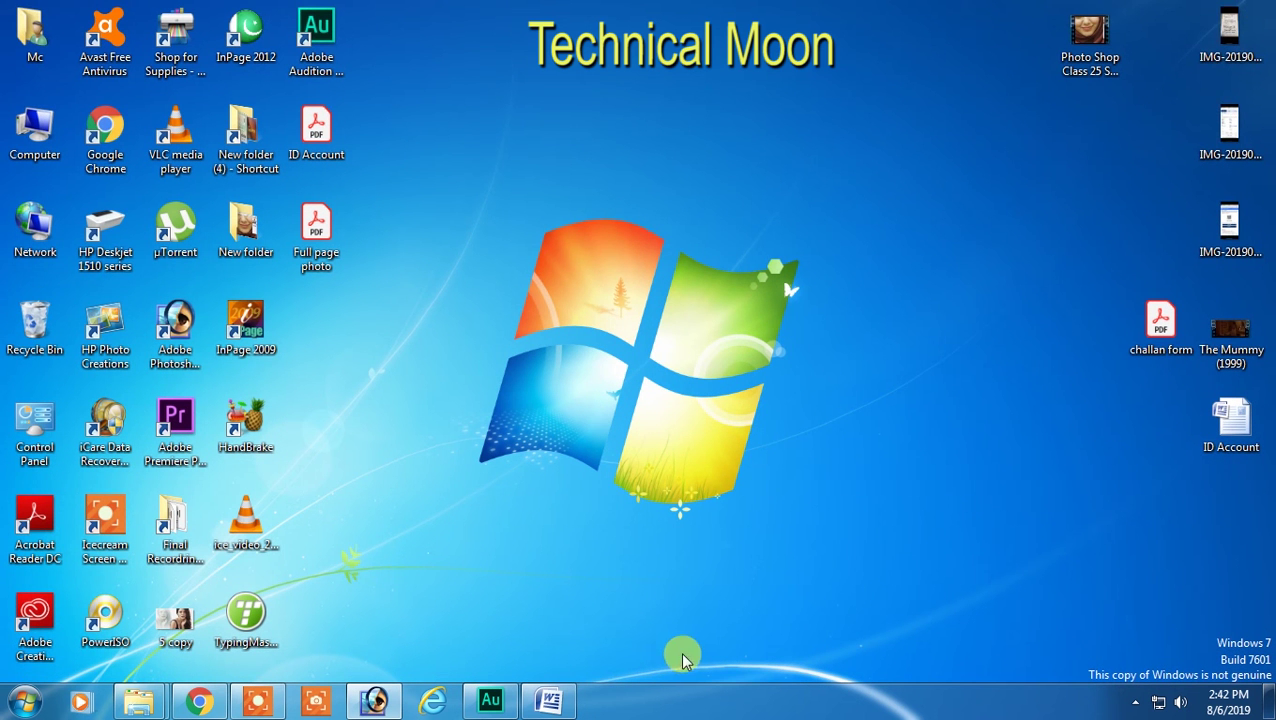
mouse_move(557, 706)
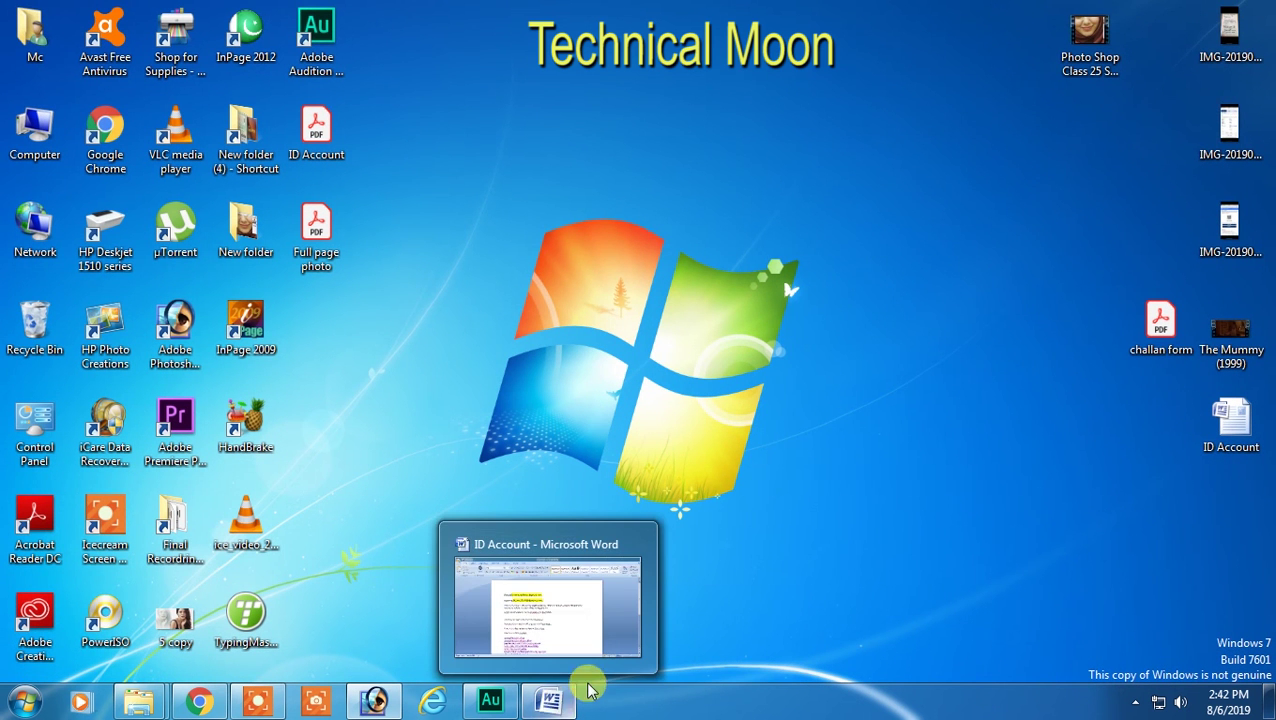
click(490, 702)
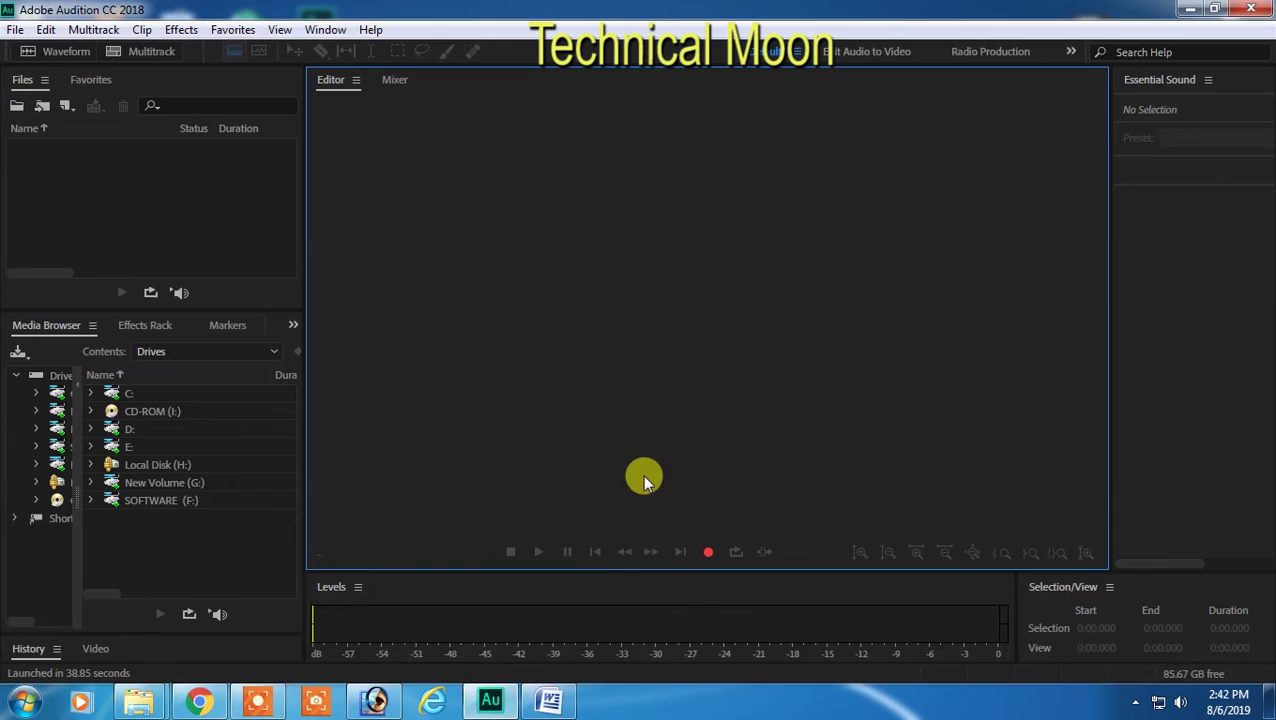
click(490, 702)
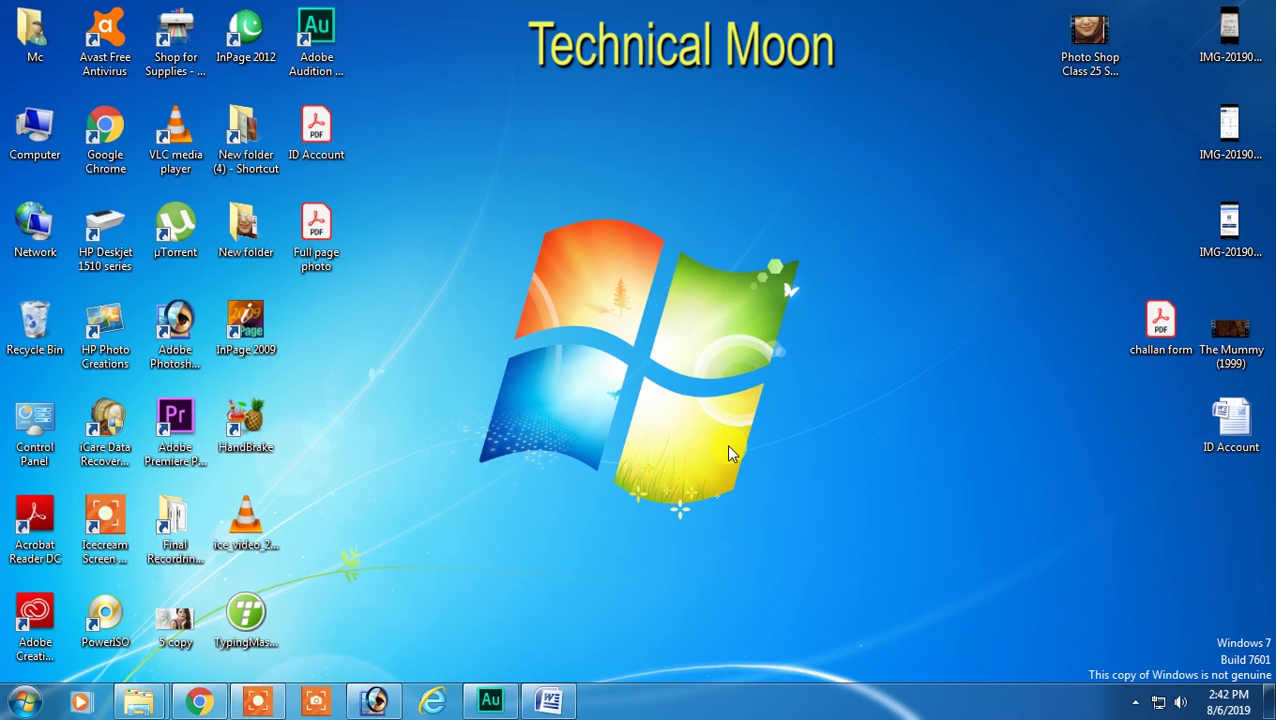
mouse_move(360, 700)
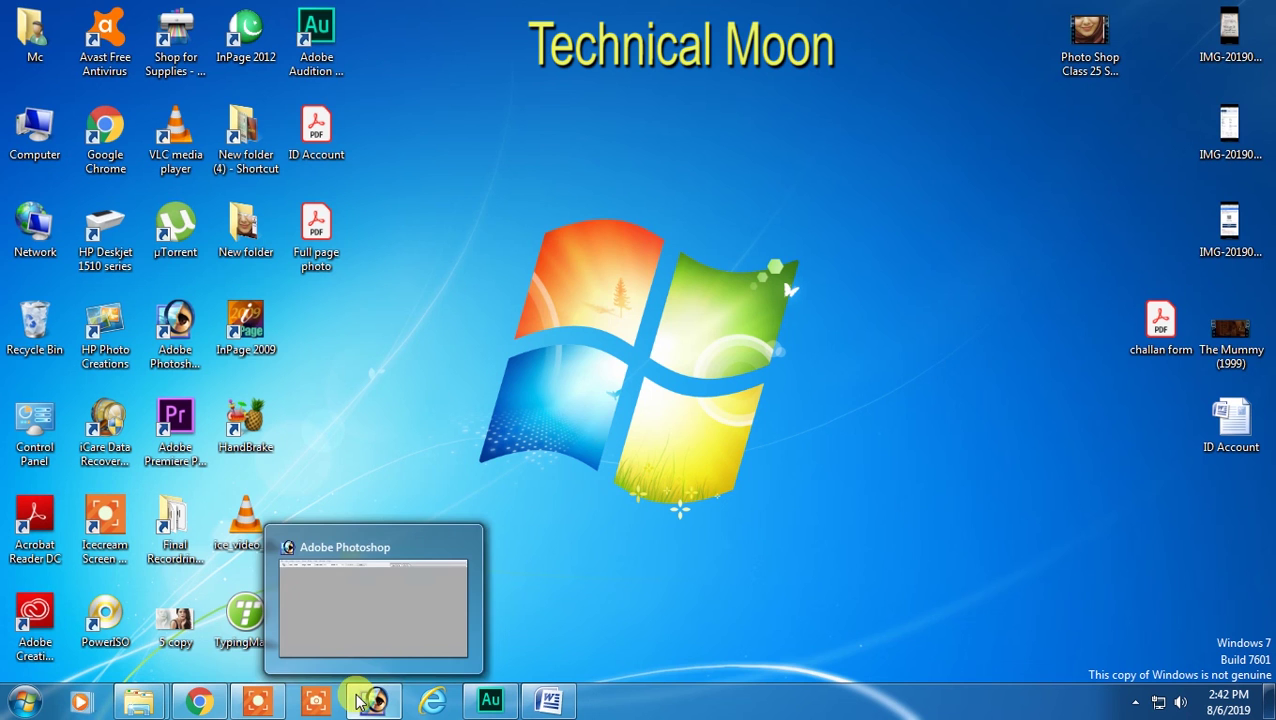
click(262, 702)
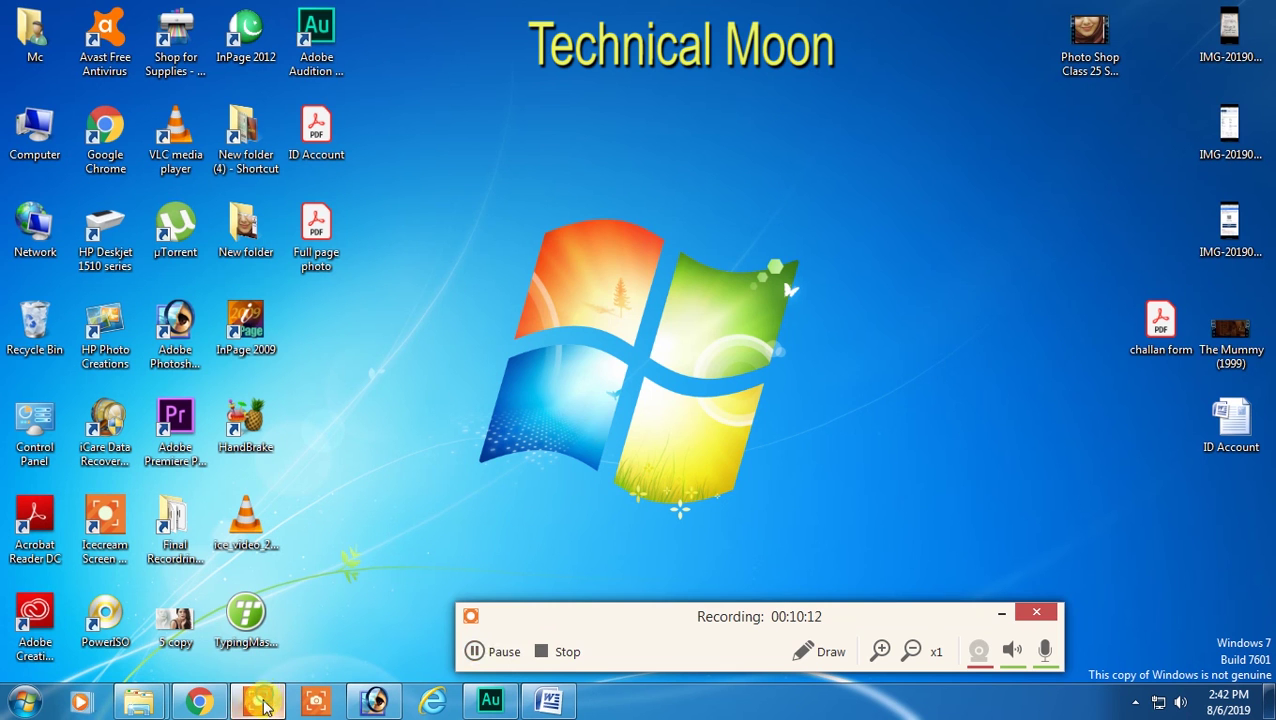